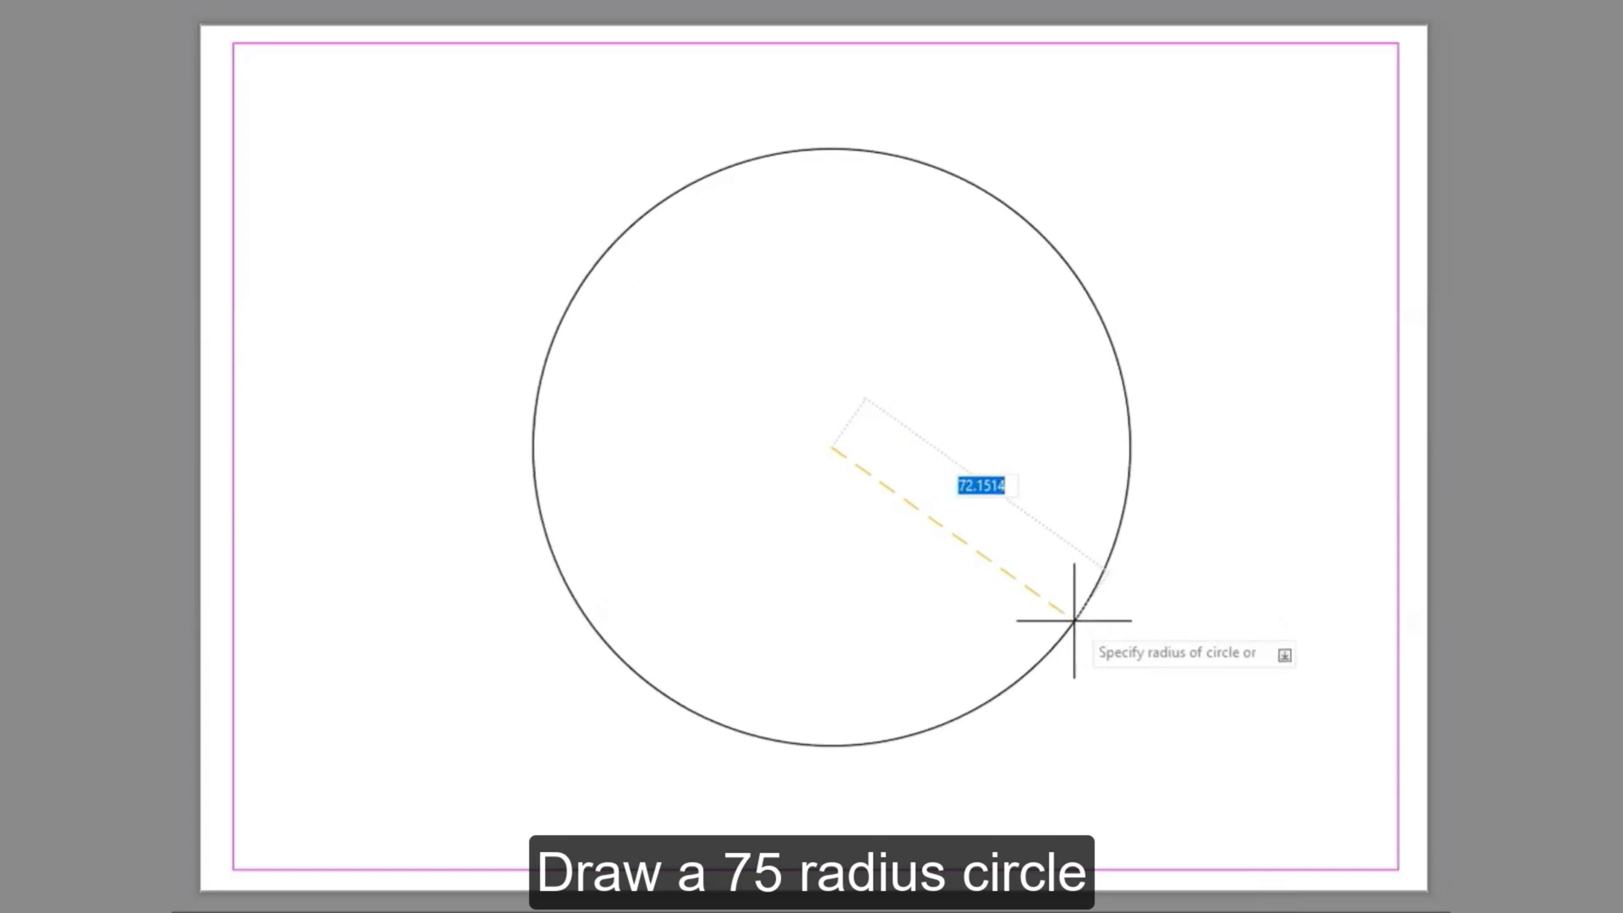
# - Draw a circle of radius 75 and divide it into 12 equal segments
pyautogui.write('75')
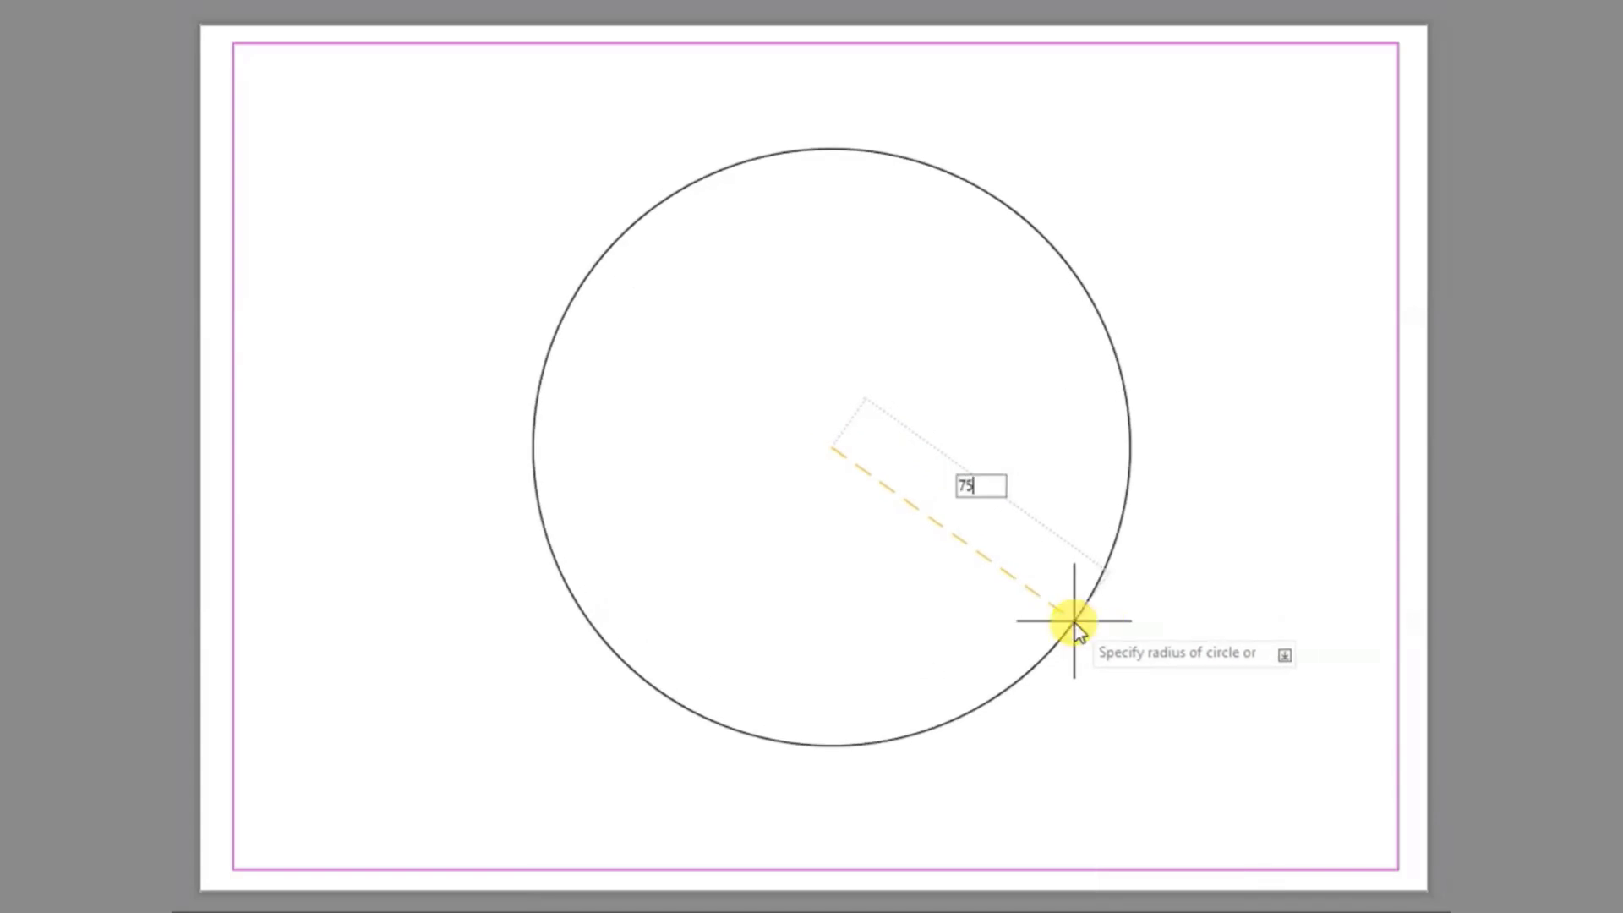
pyautogui.press('Return')
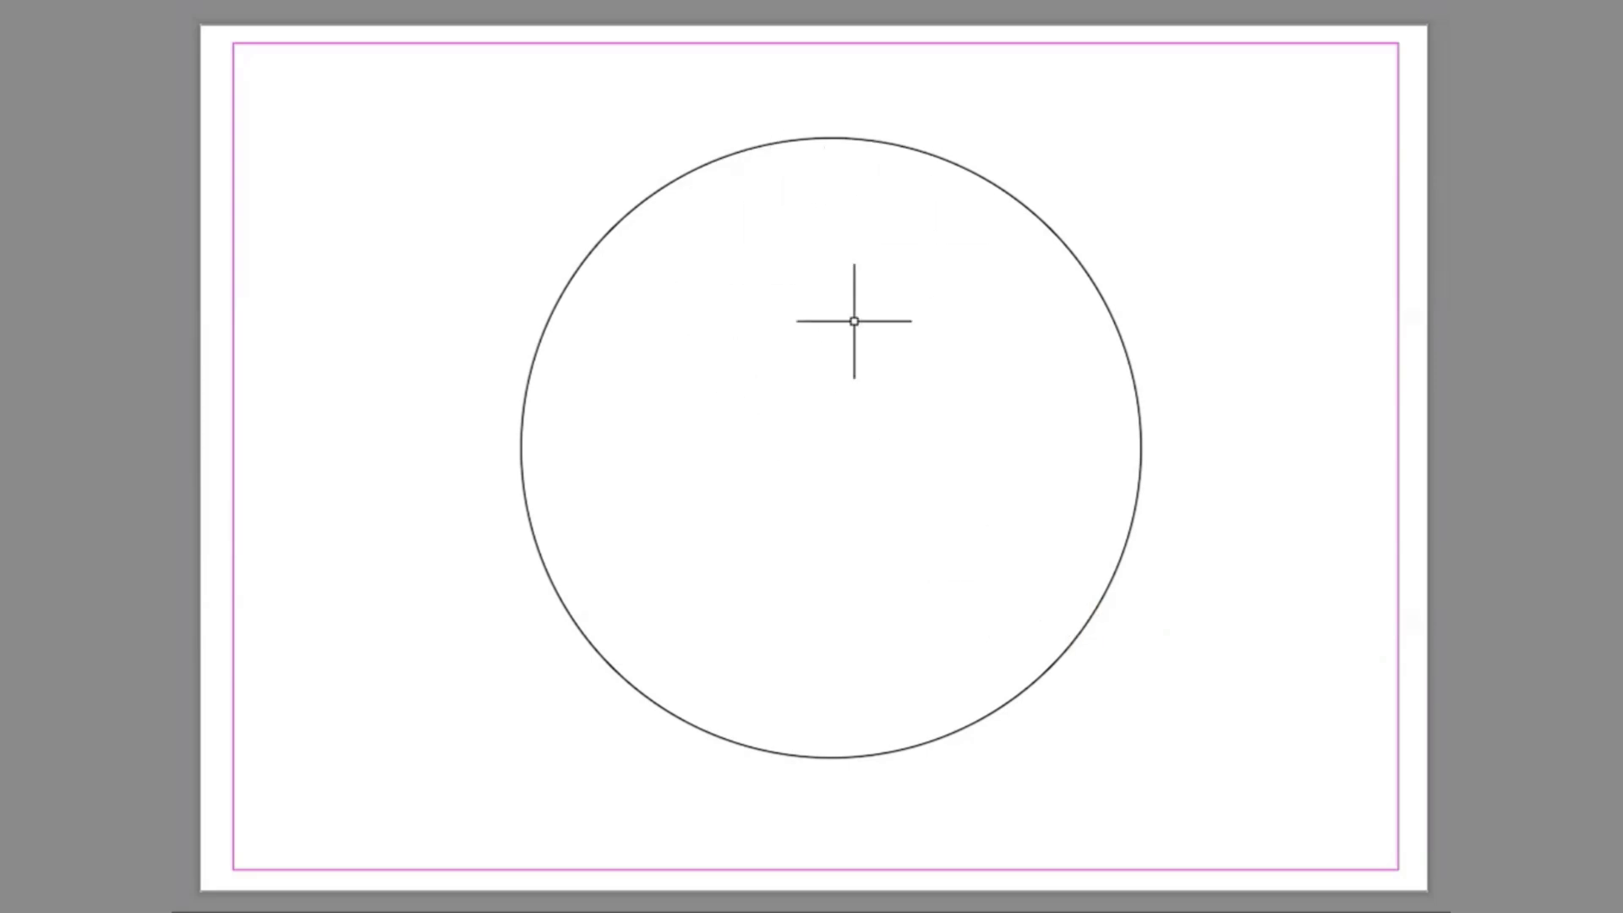
pyautogui.write('div')
pyautogui.press('Return')
pyautogui.click(998, 184)
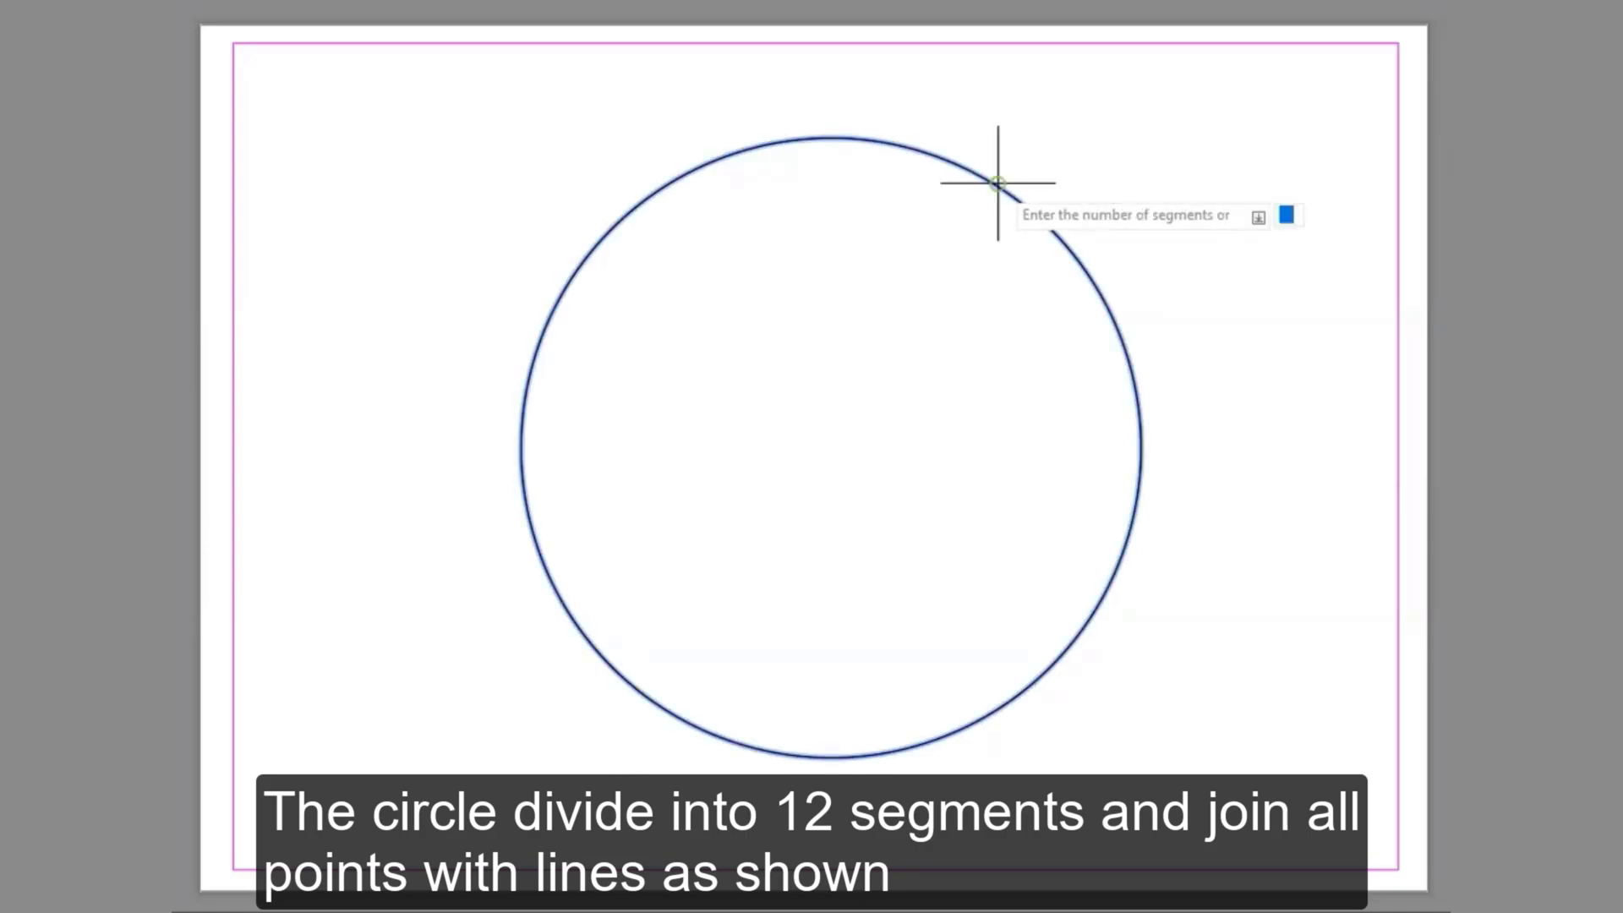
pyautogui.press('Return')
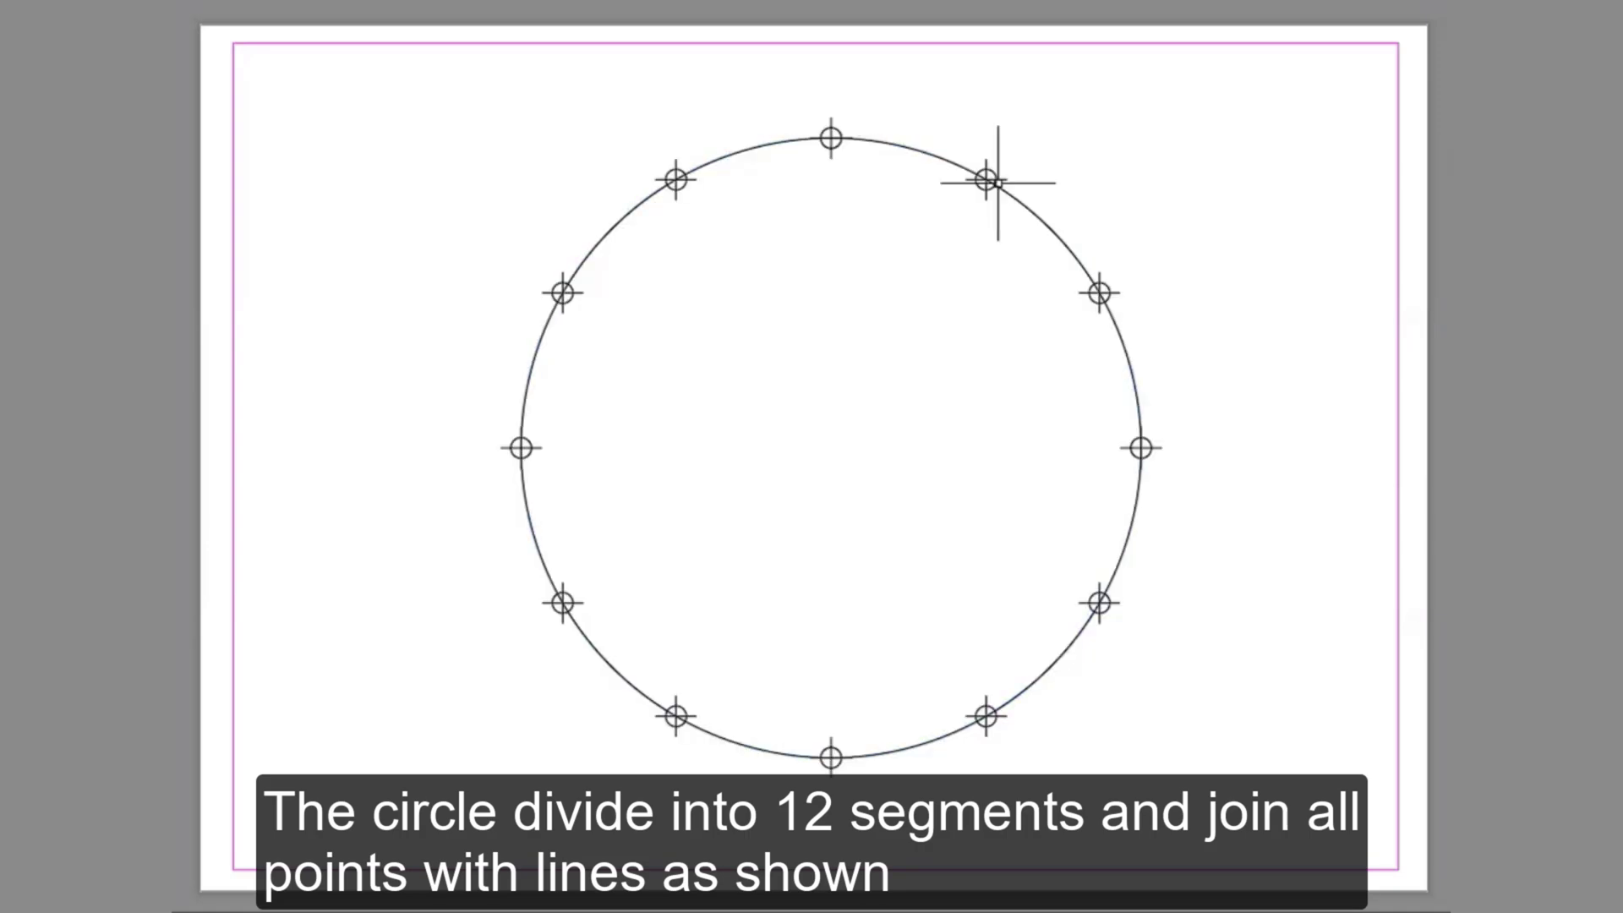
# - Join each pair of opposite division points on the circle with a straight line, making six diameters
pyautogui.write('l')
pyautogui.press('Return')
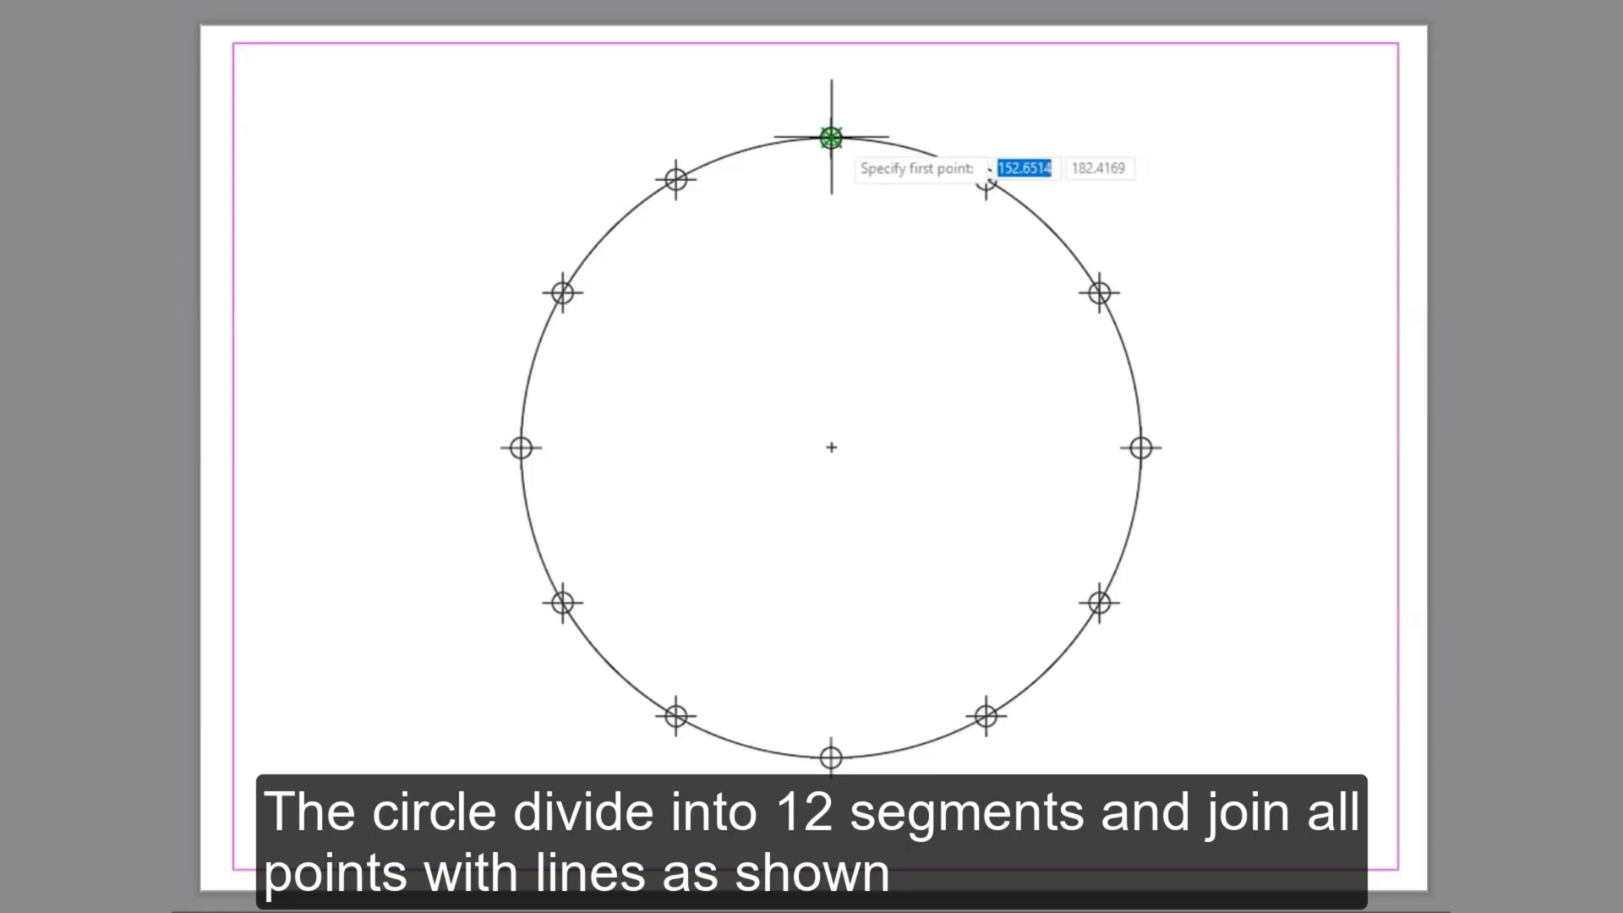
pyautogui.click(831, 137)
pyautogui.click(830, 758)
pyautogui.press('Return')
pyautogui.click(676, 716)
pyautogui.click(986, 179)
pyautogui.press('Return')
pyautogui.press('Return')
pyautogui.click(1098, 293)
pyautogui.click(562, 603)
pyautogui.press('Return')
pyautogui.press('Return')
pyautogui.click(521, 448)
pyautogui.click(1141, 448)
pyautogui.press('Return')
pyautogui.press('Return')
pyautogui.click(1099, 602)
pyautogui.click(563, 293)
pyautogui.press('Return')
pyautogui.press('Return')
pyautogui.click(676, 179)
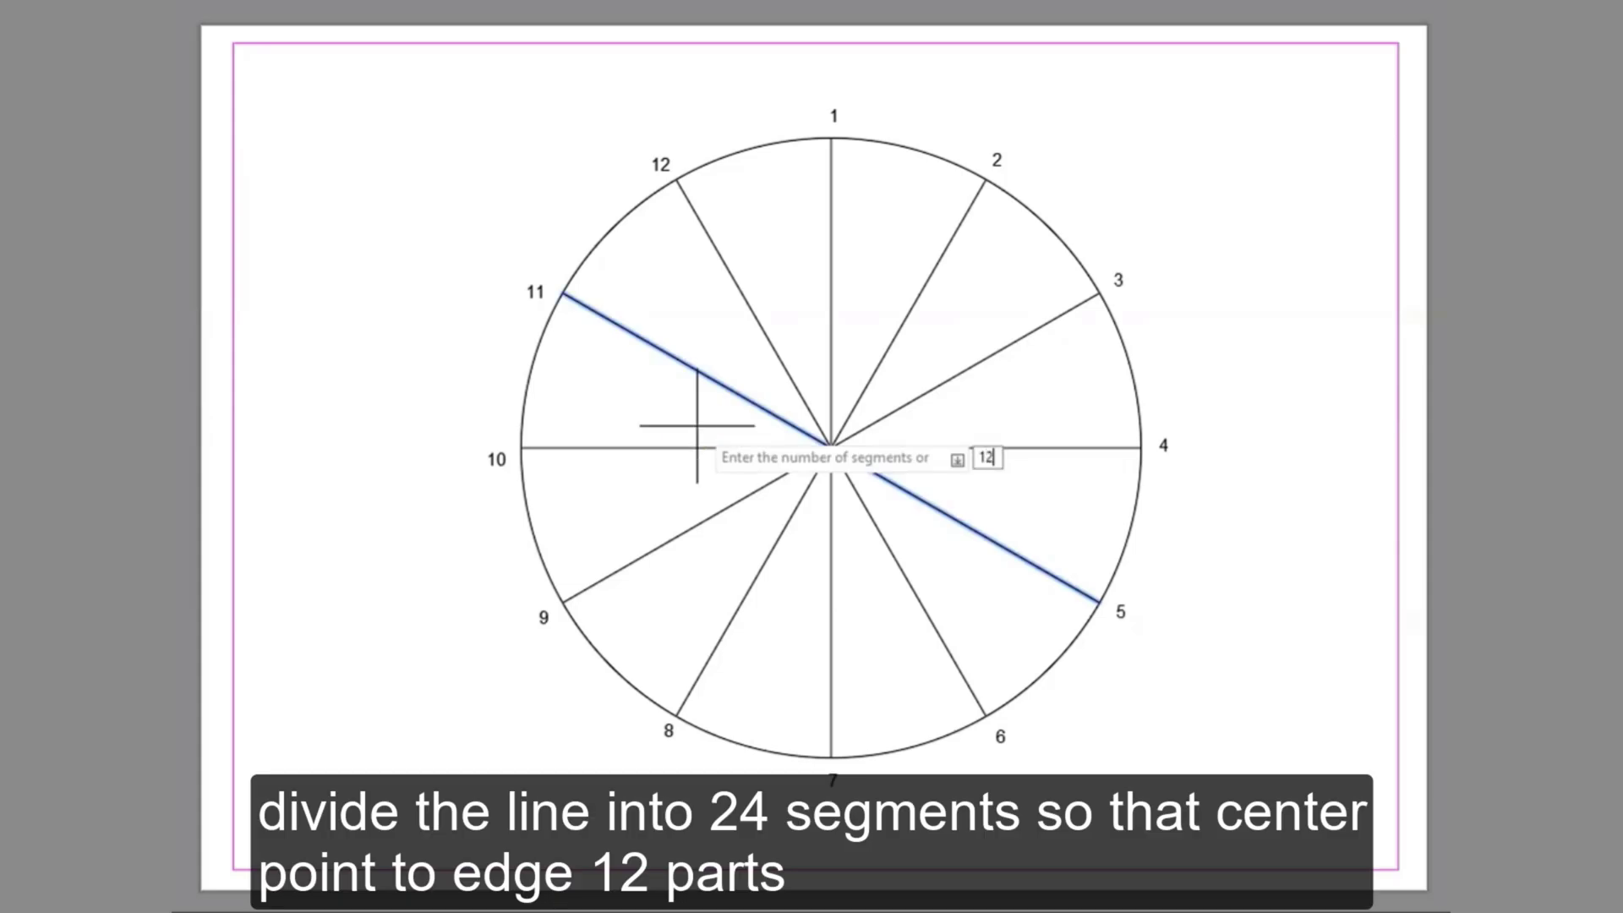
# - Divide the diameter between 11 and 5 into 12 segments and draw concentric circles from the centre through its division points
pyautogui.write('12')
pyautogui.press('Return')
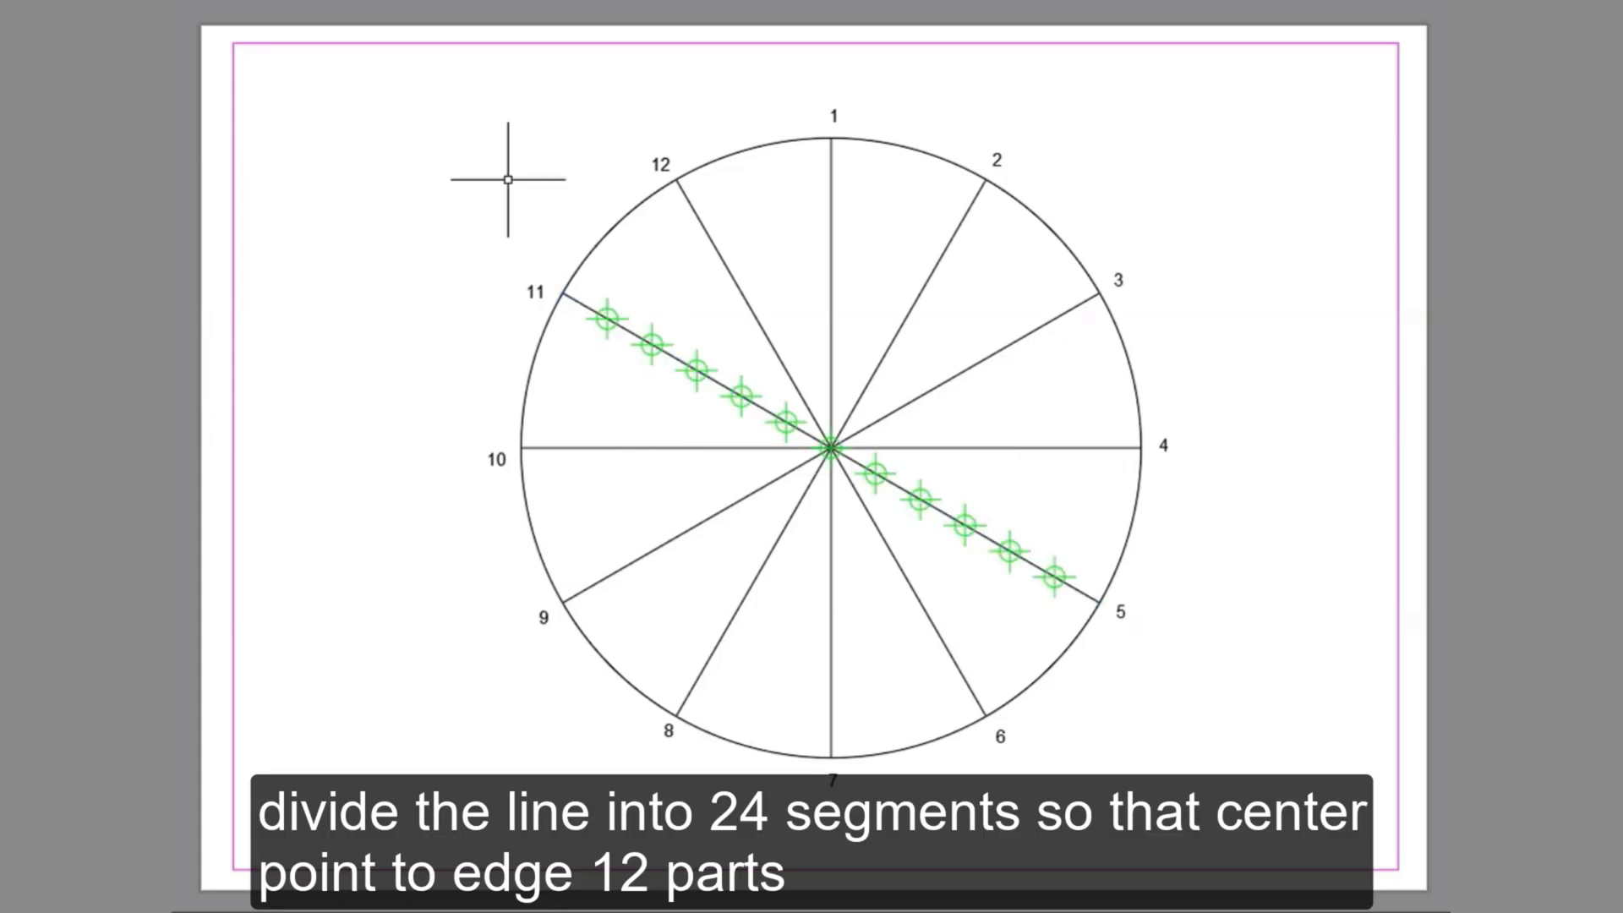
pyautogui.click(831, 448)
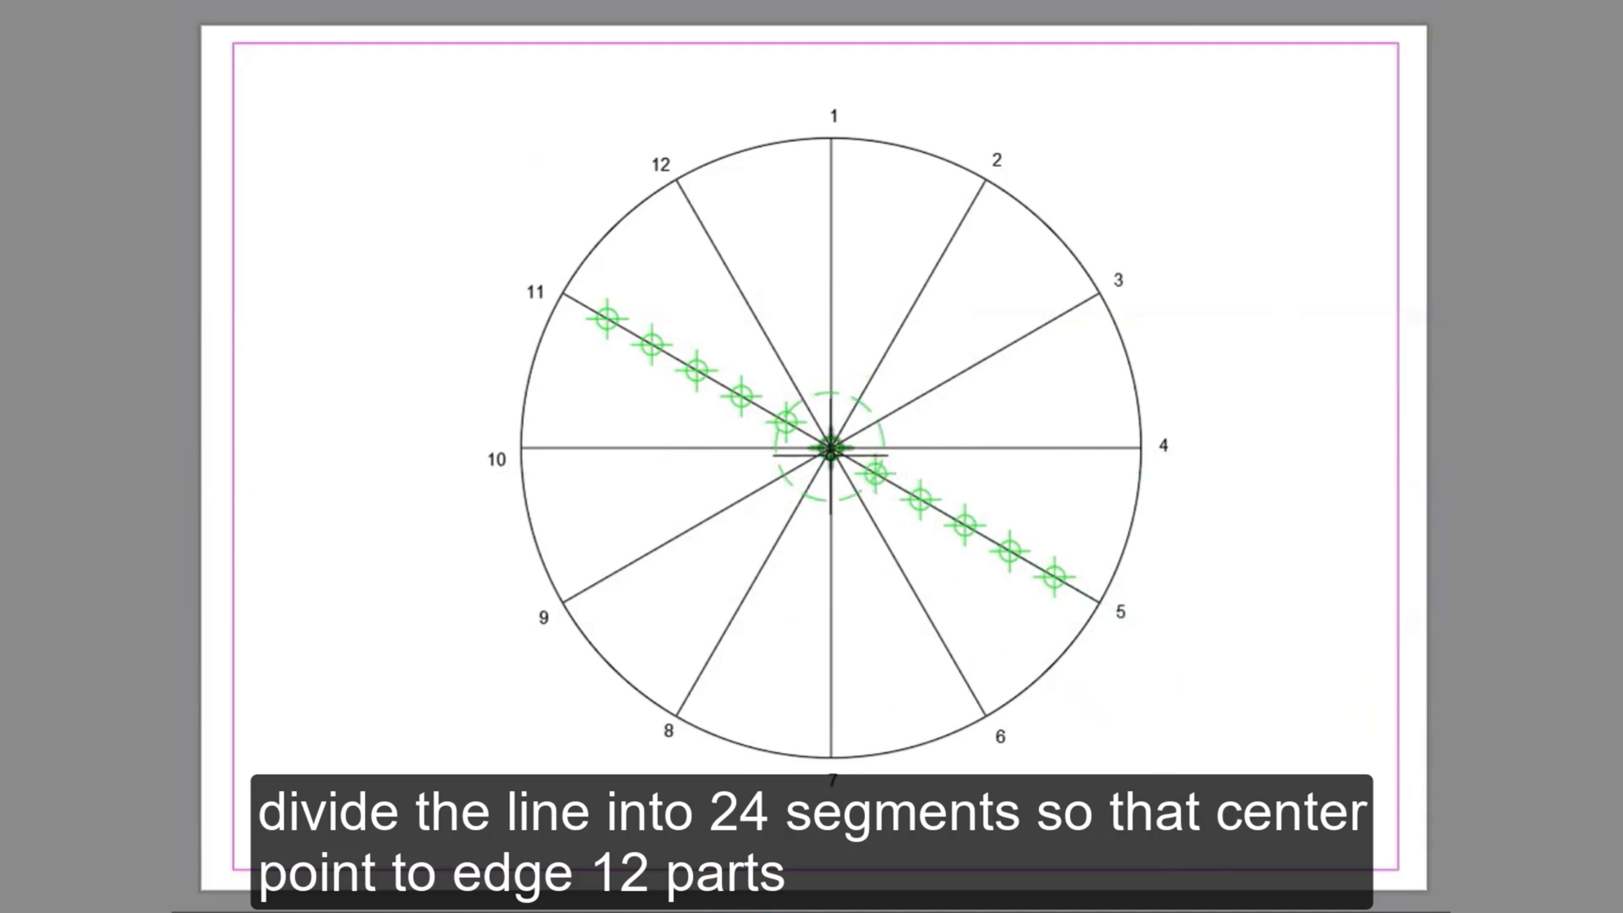
pyautogui.click(831, 448)
pyautogui.click(920, 499)
pyautogui.press('Return')
pyautogui.click(831, 448)
pyautogui.click(964, 525)
pyautogui.press('Return')
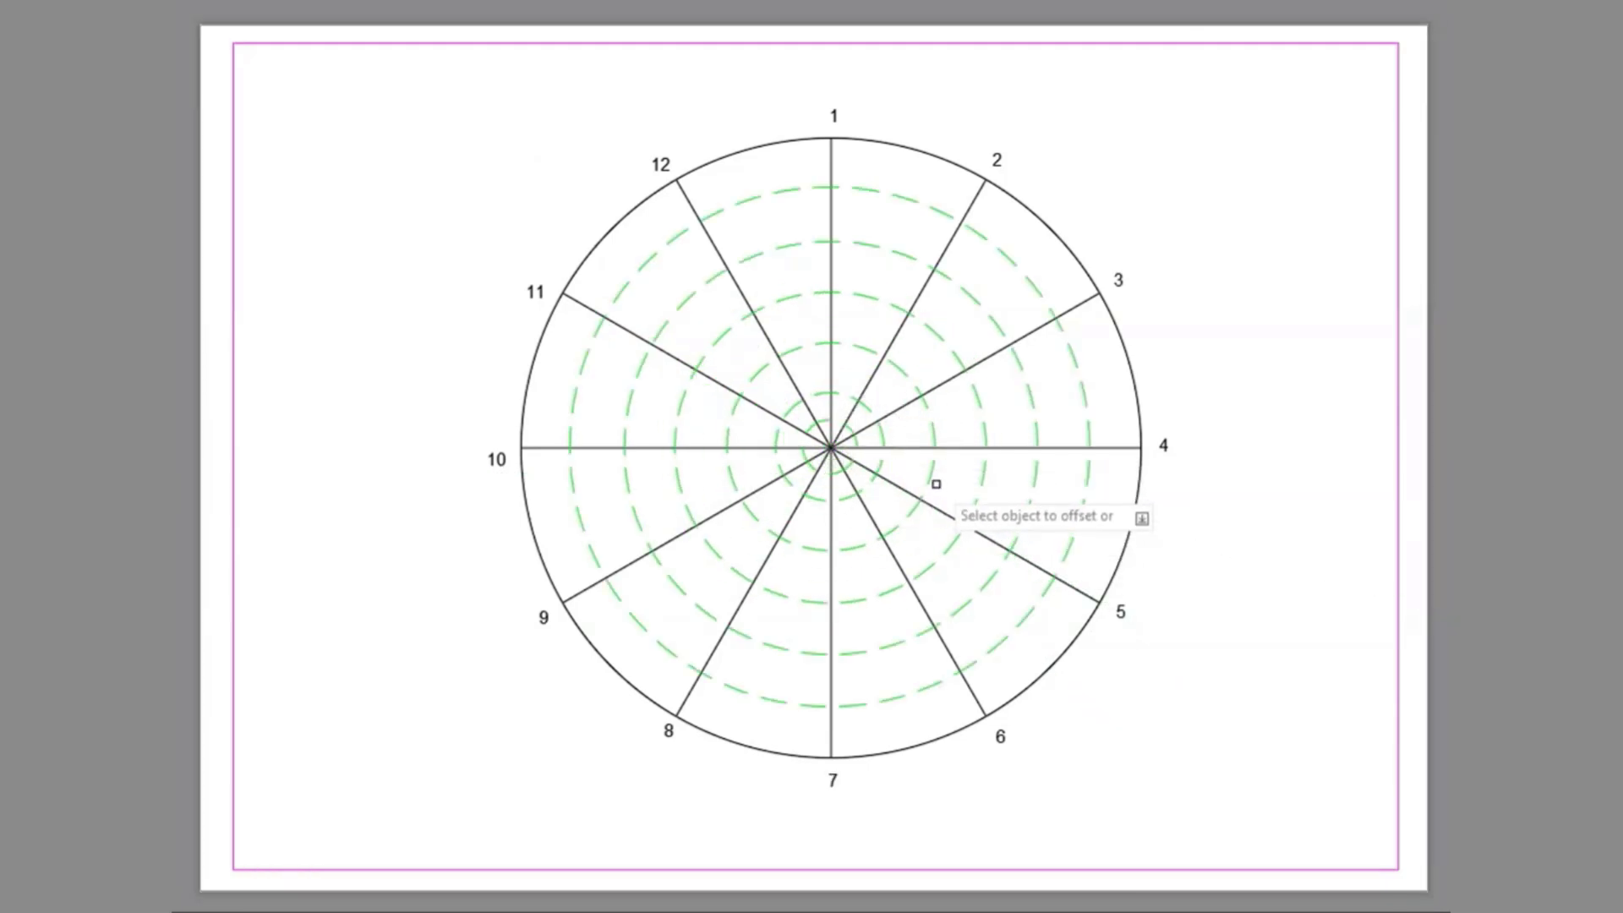
# - Offset the dashed concentric circles to fill in the missing circles between them and beyond the outermost one
pyautogui.click(930, 471)
pyautogui.click(865, 476)
pyautogui.click(987, 474)
pyautogui.click(955, 494)
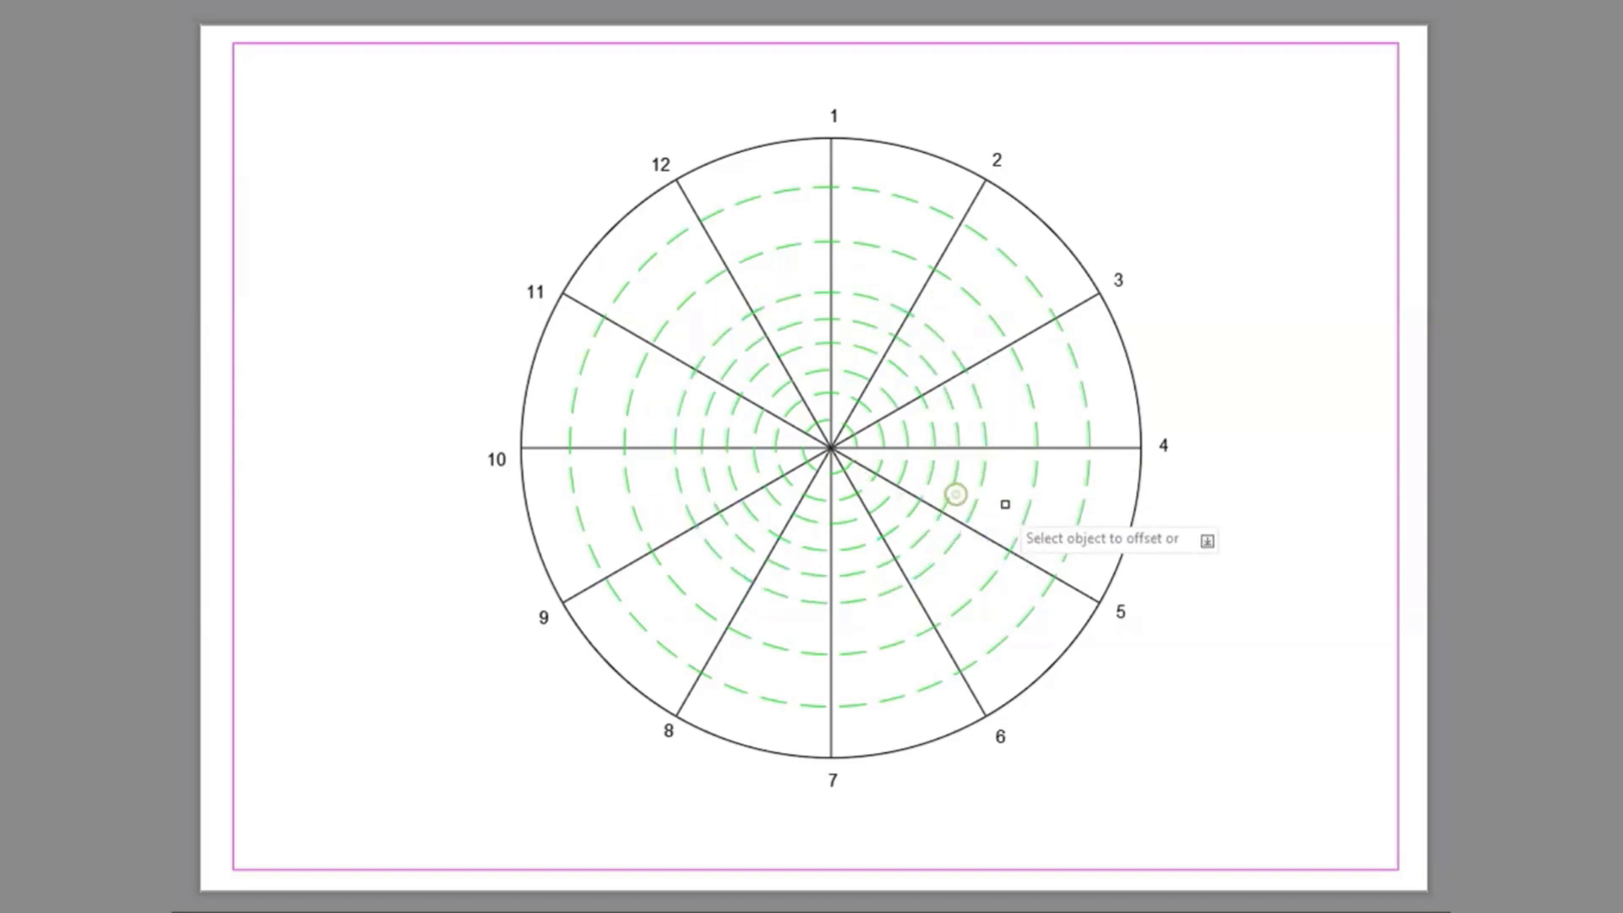
pyautogui.click(1029, 492)
pyautogui.click(1014, 520)
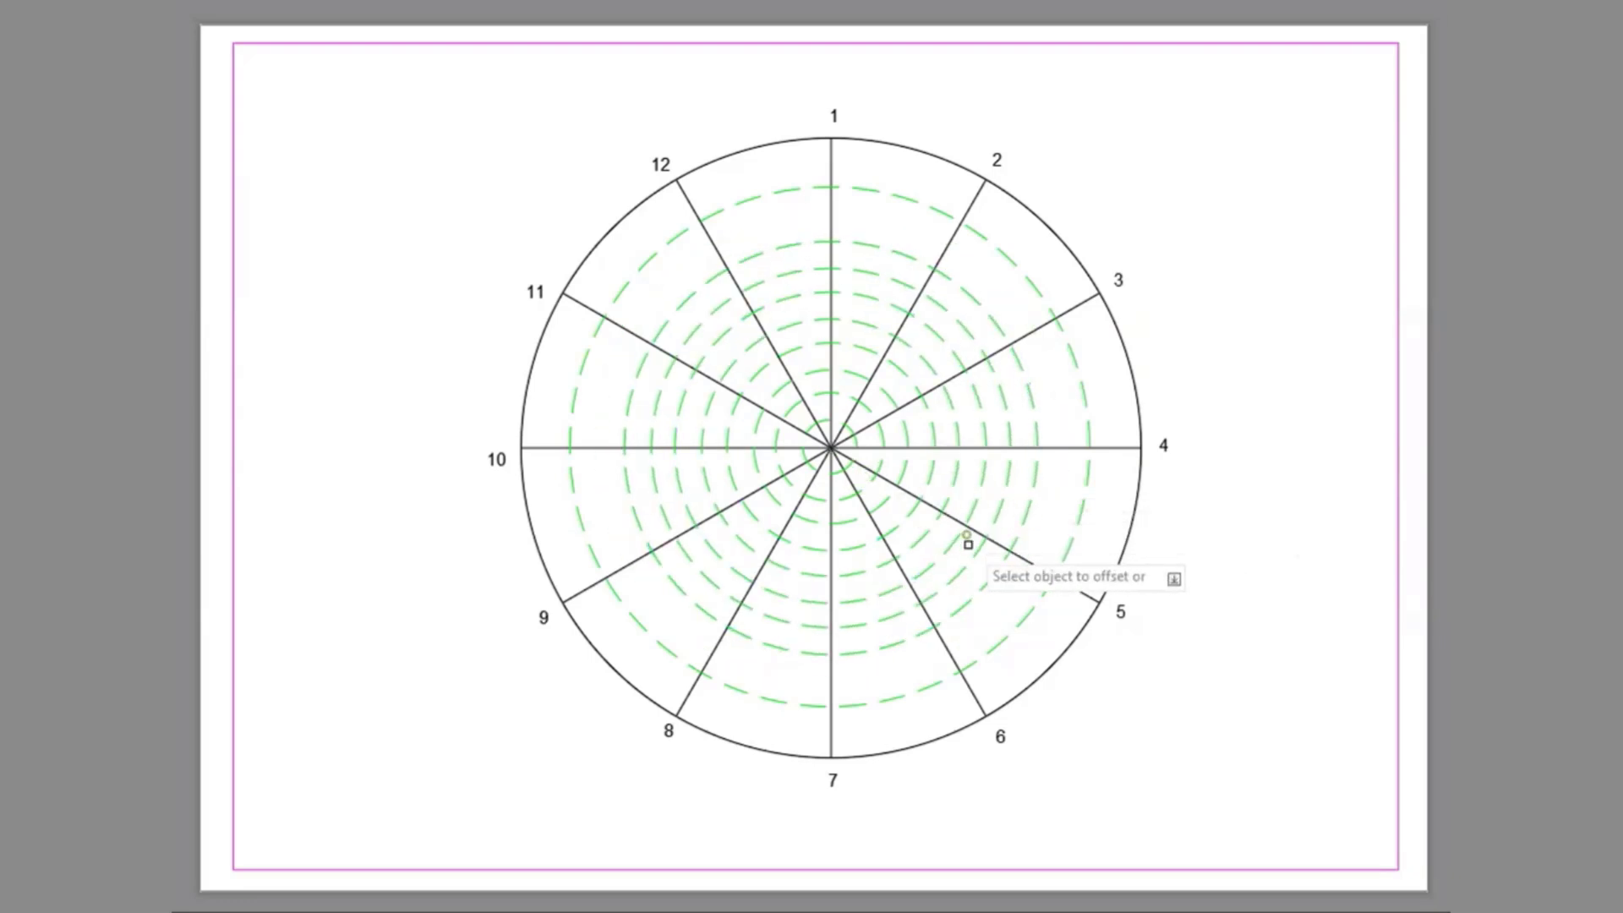
pyautogui.click(1081, 528)
pyautogui.click(983, 559)
pyautogui.click(1068, 548)
pyautogui.click(1117, 558)
pyautogui.rightClick(1244, 419)
pyautogui.click(1268, 456)
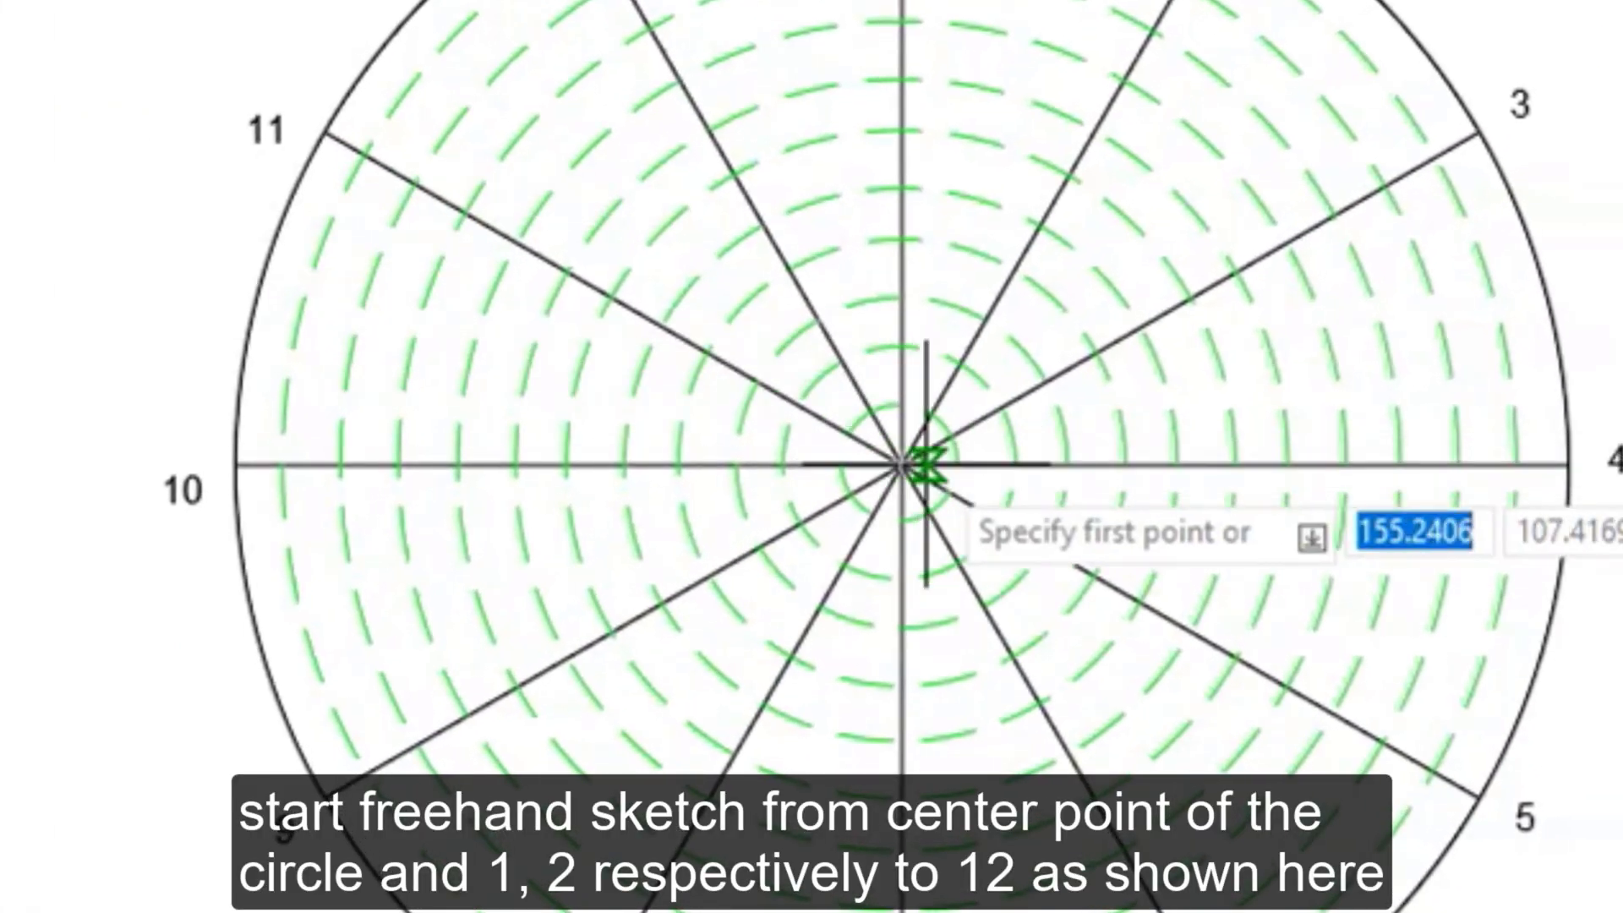
# - Draw a spline spiral from the centre through the successive intersections of radial lines 1 to 12 with the concentric circles, ending on the outer circle
pyautogui.click(901, 464)
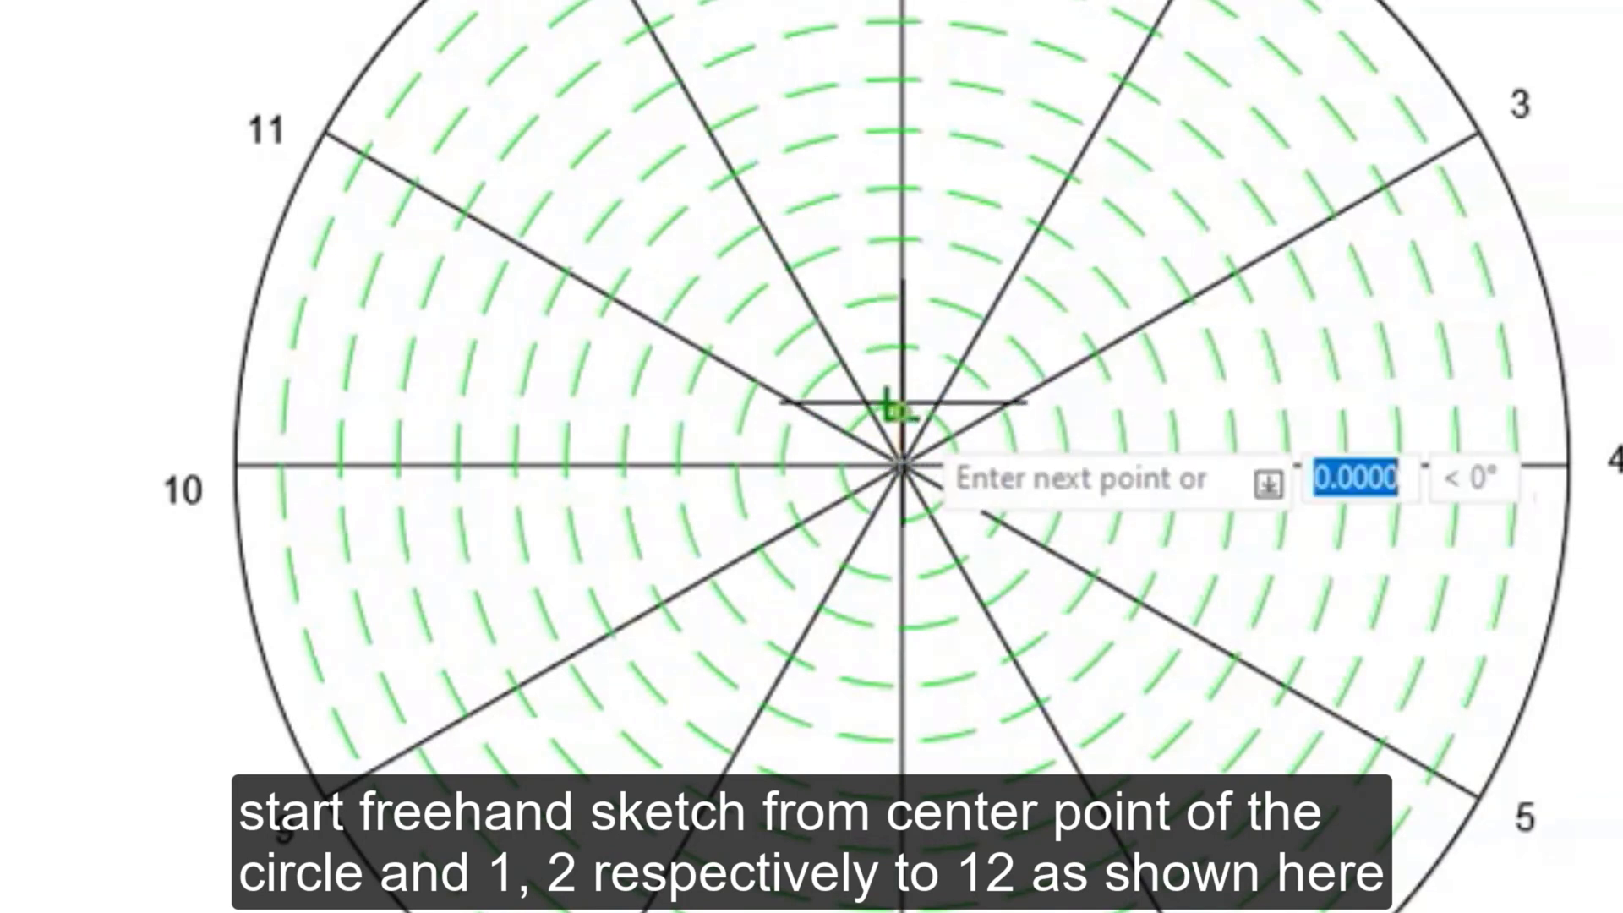
pyautogui.click(901, 407)
pyautogui.click(959, 354)
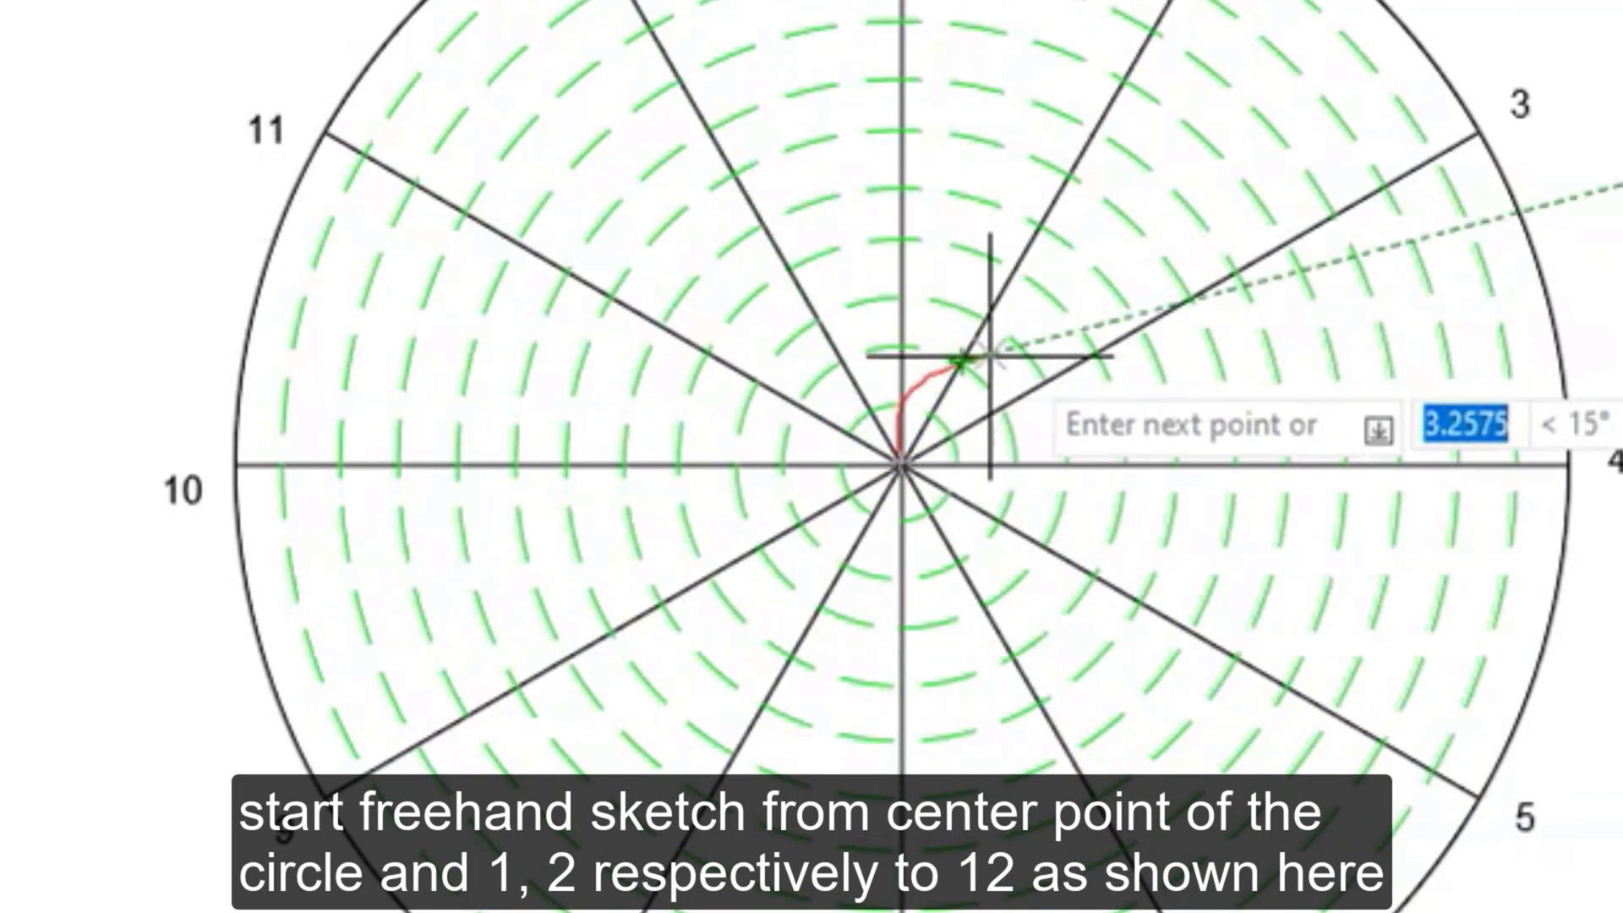
pyautogui.click(1041, 385)
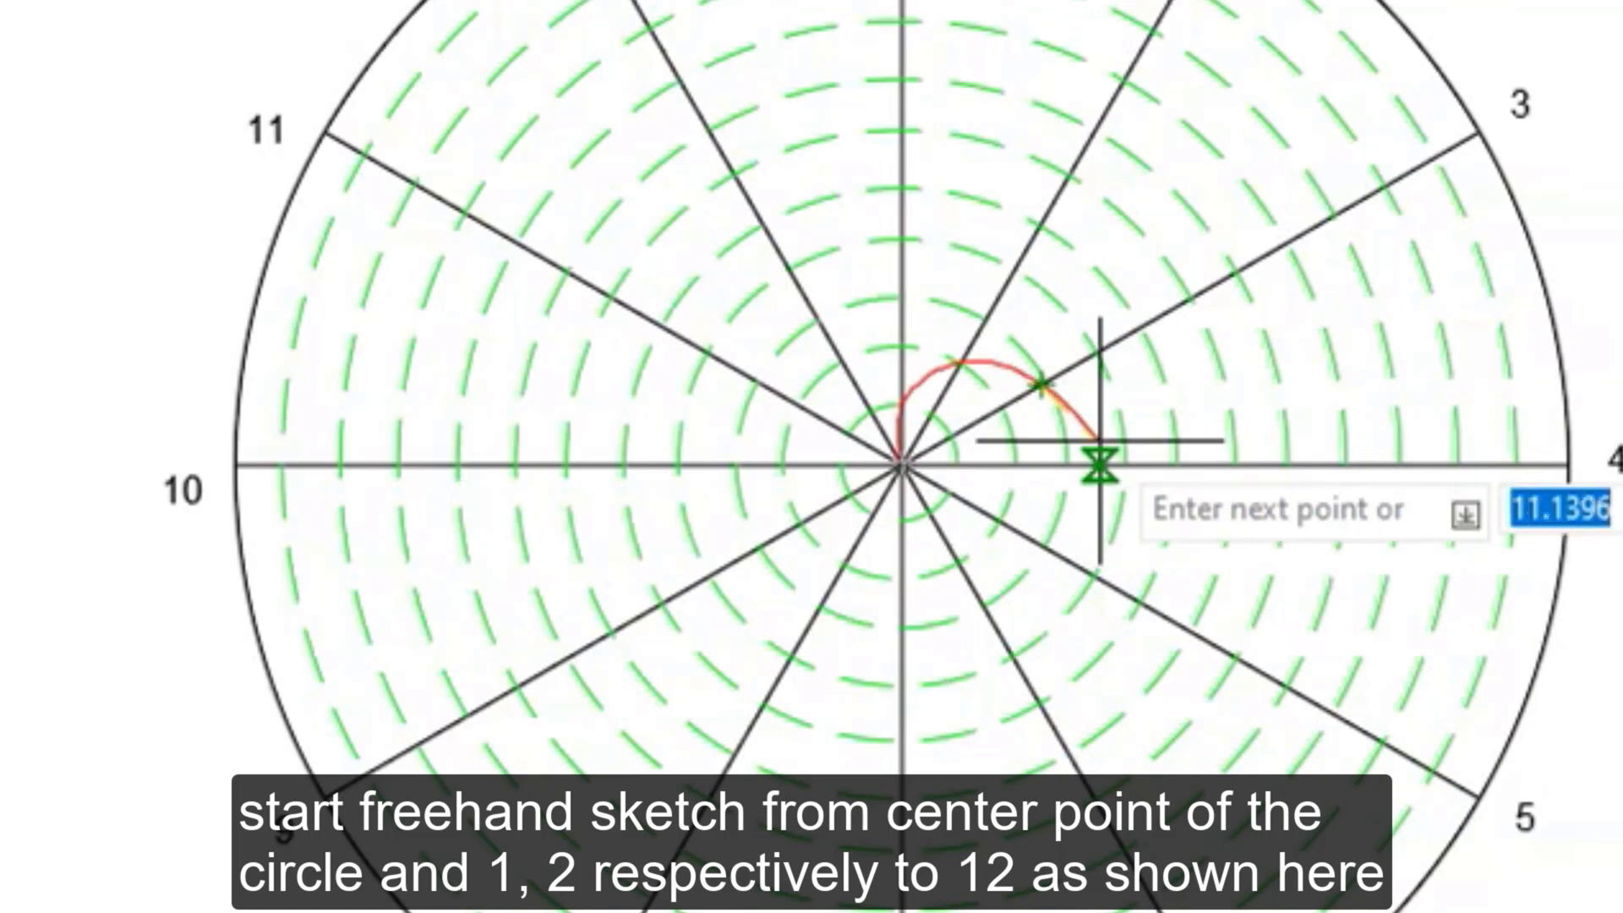
pyautogui.click(1126, 461)
pyautogui.click(1125, 462)
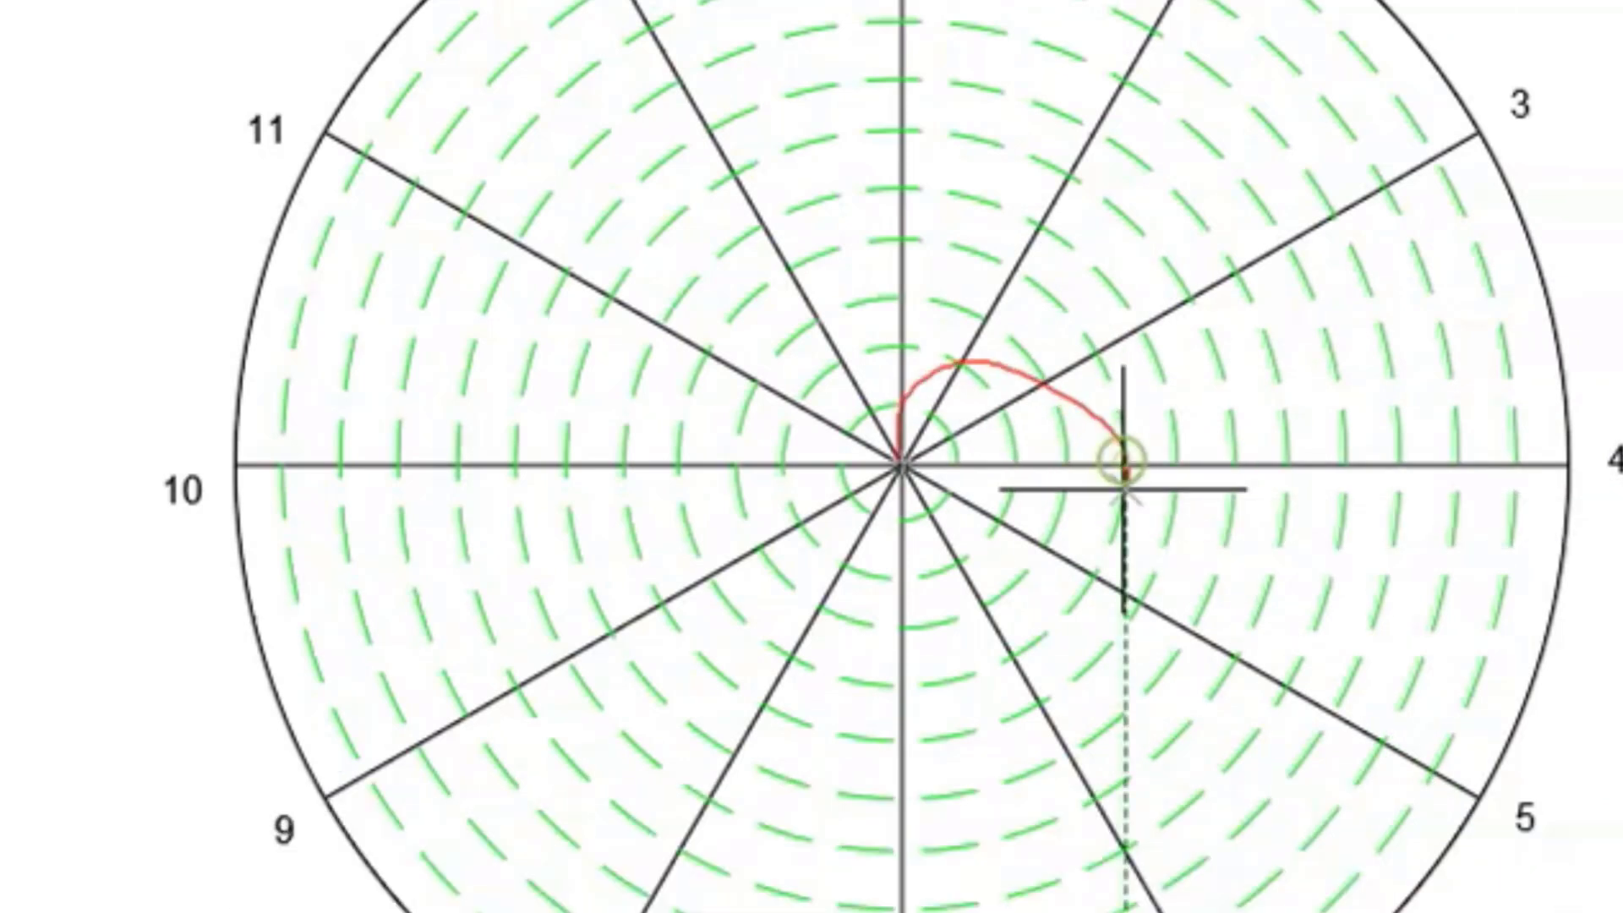
pyautogui.click(1140, 602)
pyautogui.click(1070, 752)
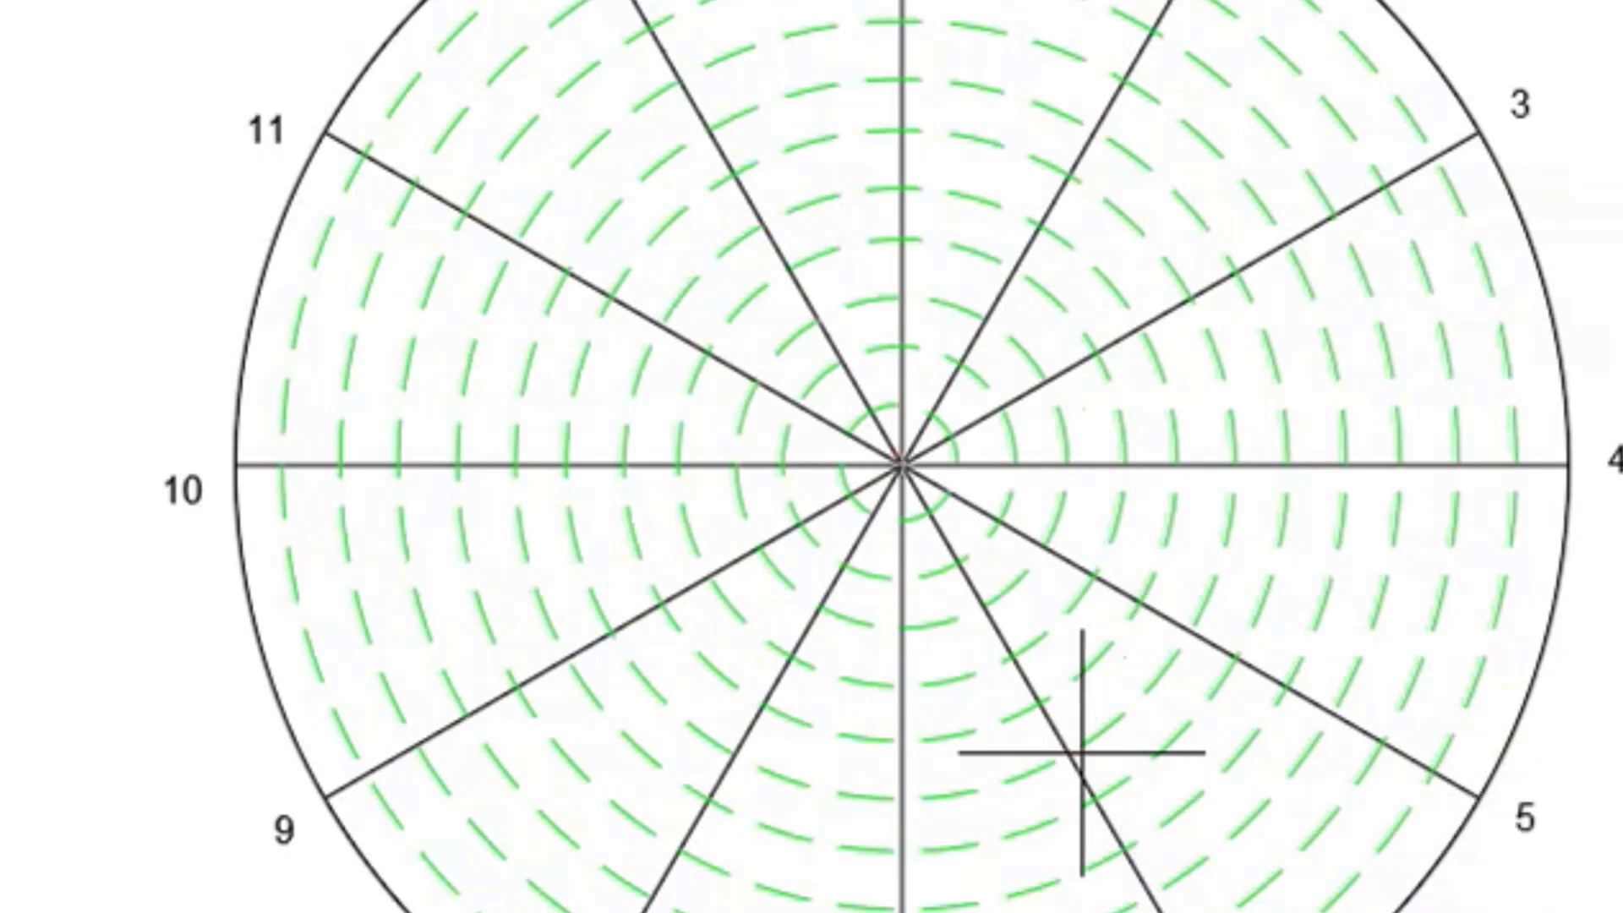
pyautogui.click(902, 848)
pyautogui.click(698, 765)
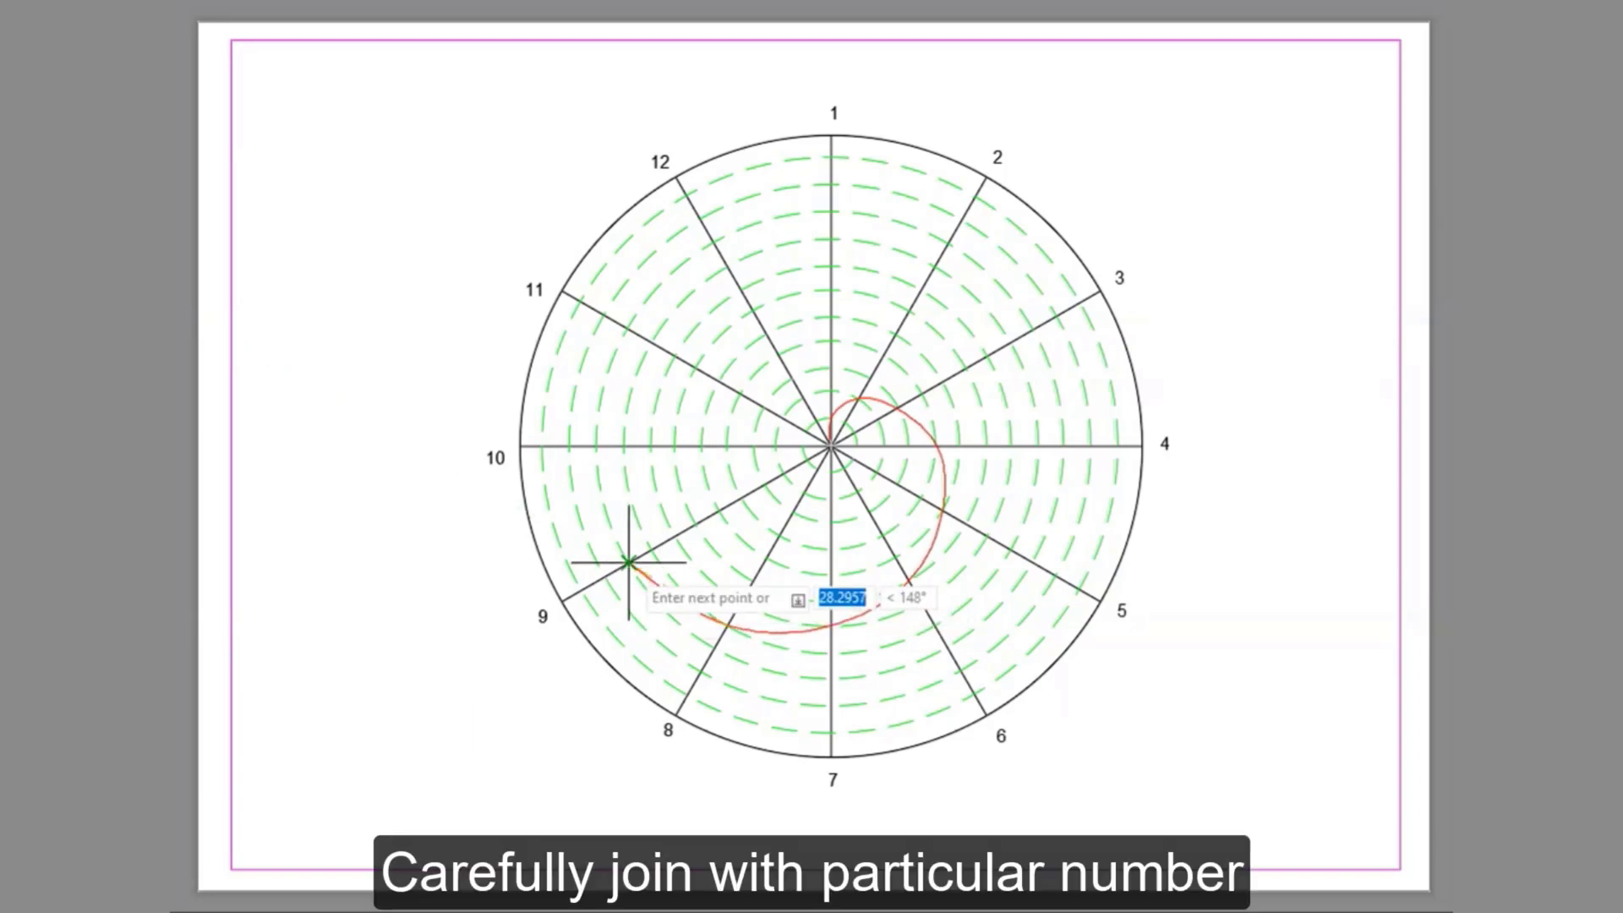
pyautogui.click(628, 561)
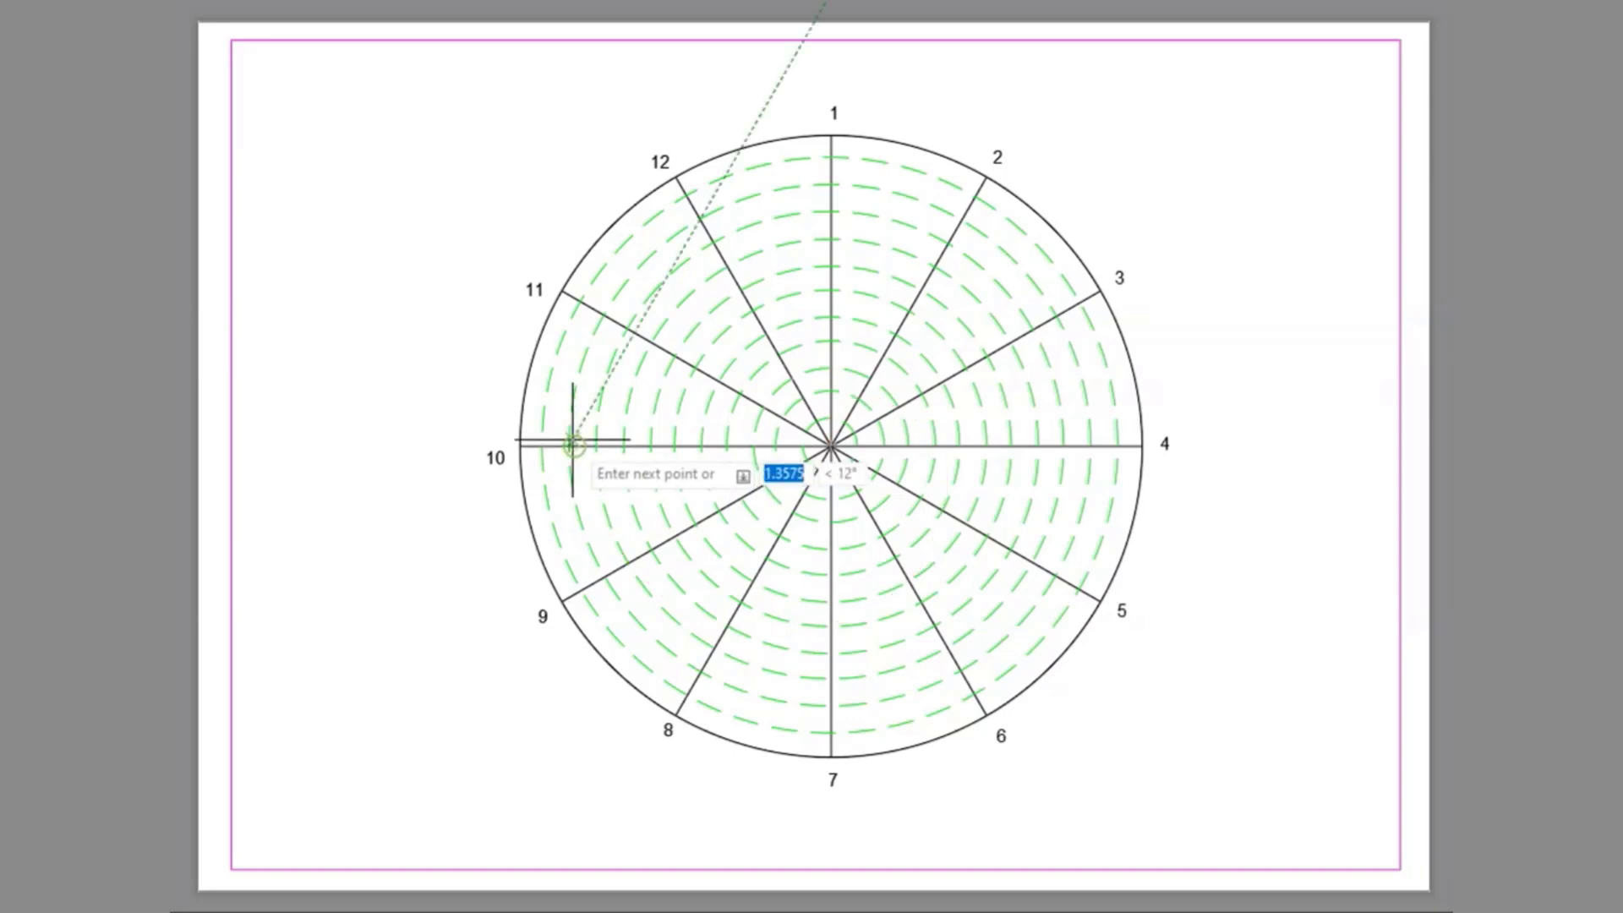
pyautogui.click(580, 301)
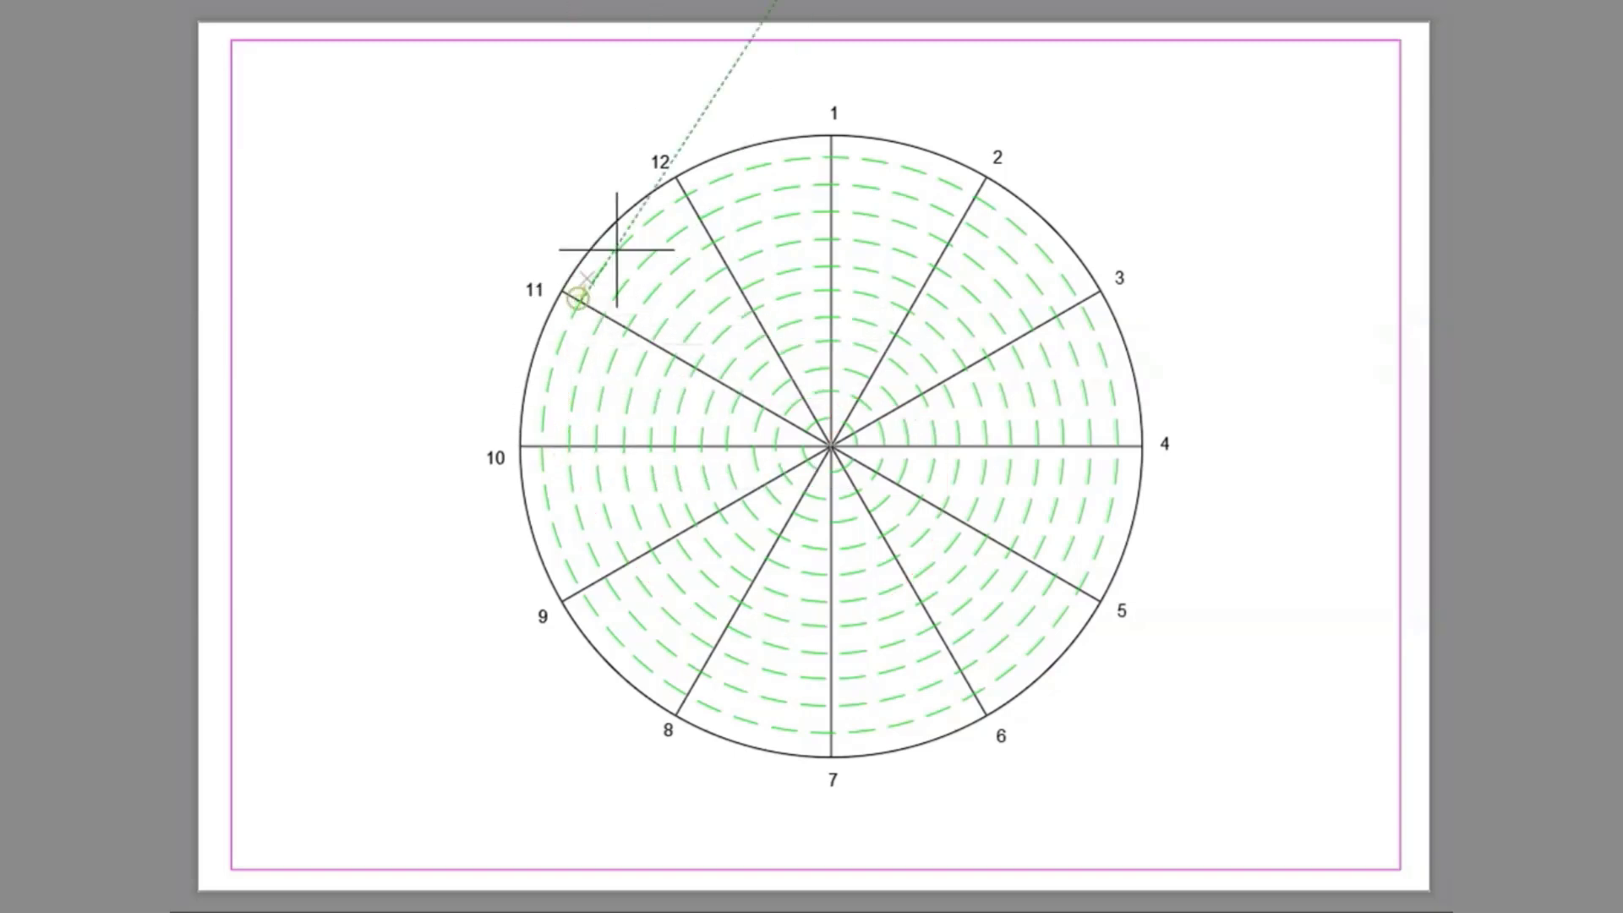
pyautogui.click(676, 176)
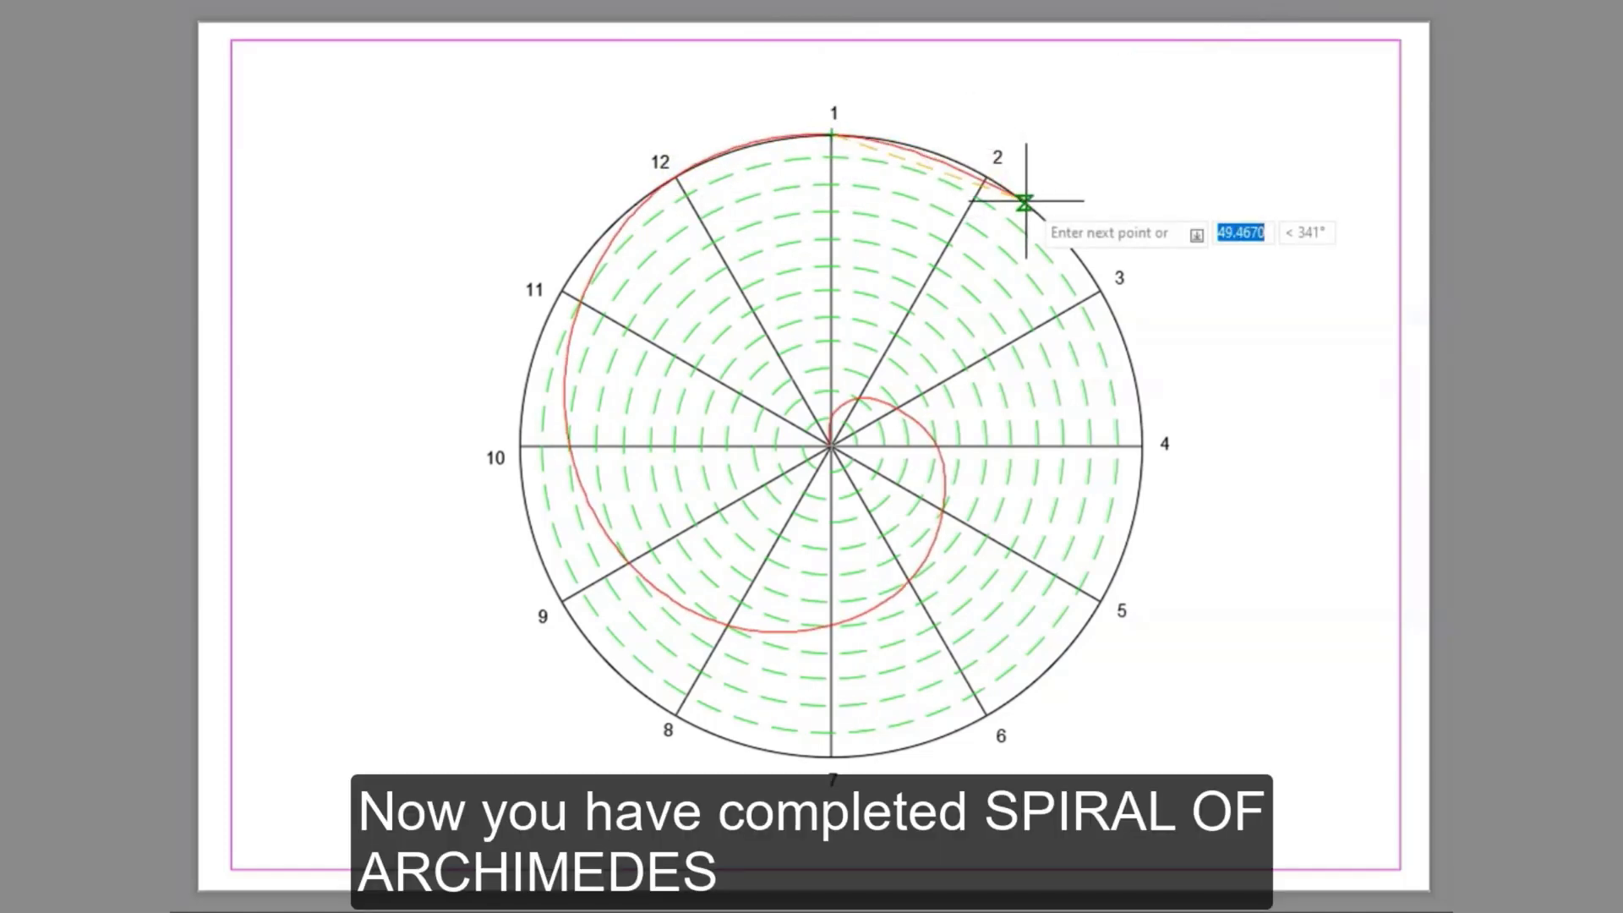
pyautogui.press('Return')
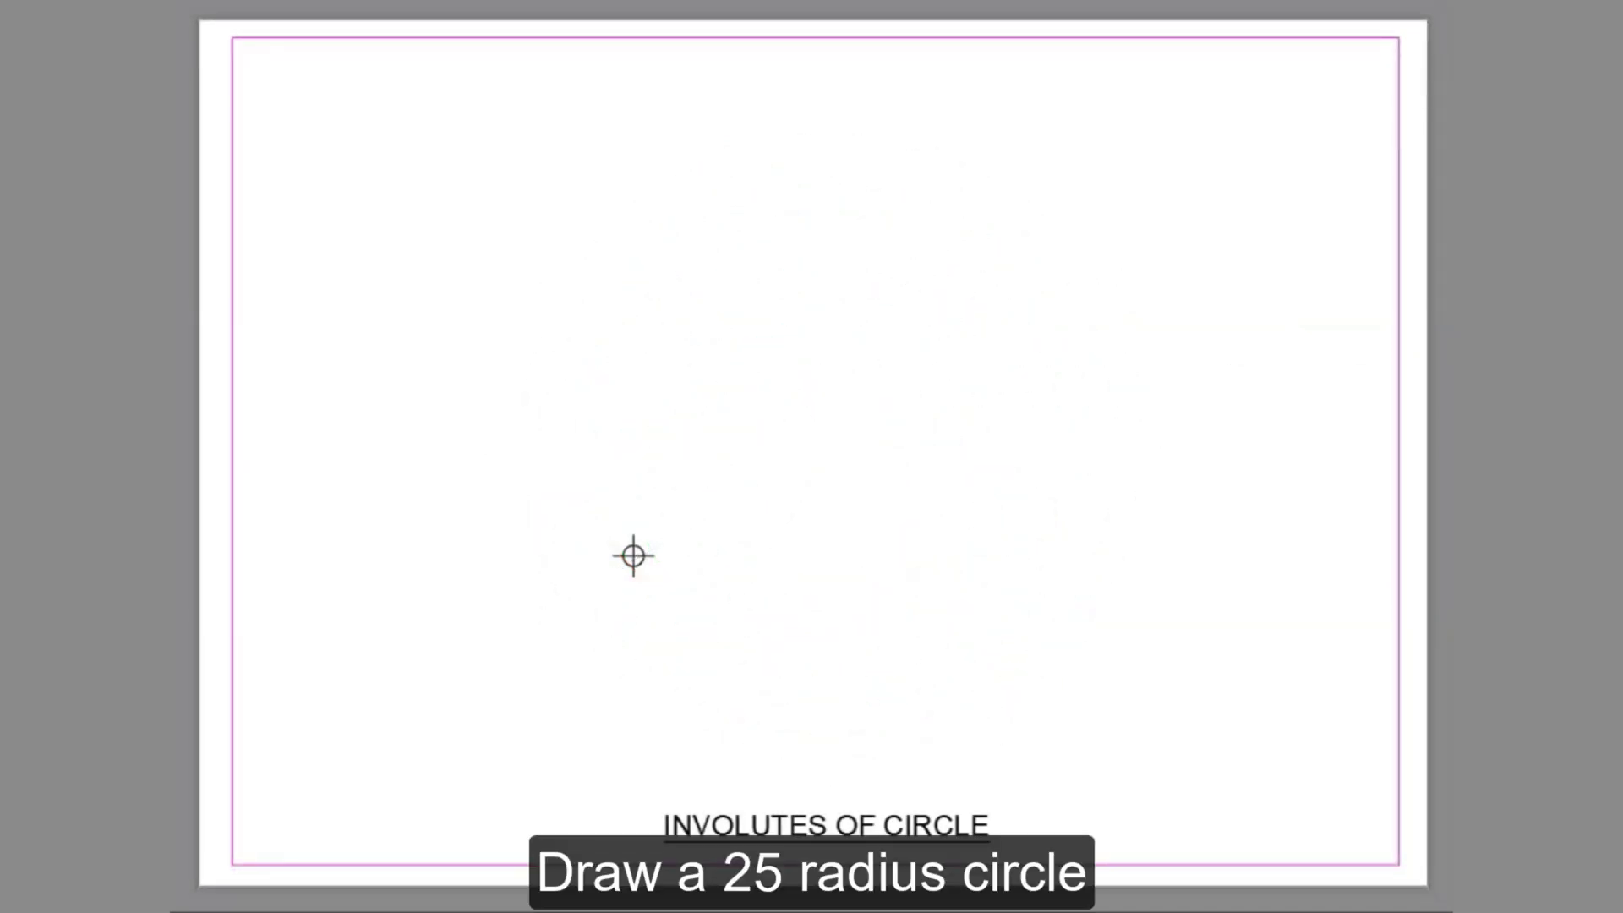
# - Draw a circle of radius 25 centred on the point marker above the INVOLUTES OF CIRCLE title
pyautogui.click(633, 555)
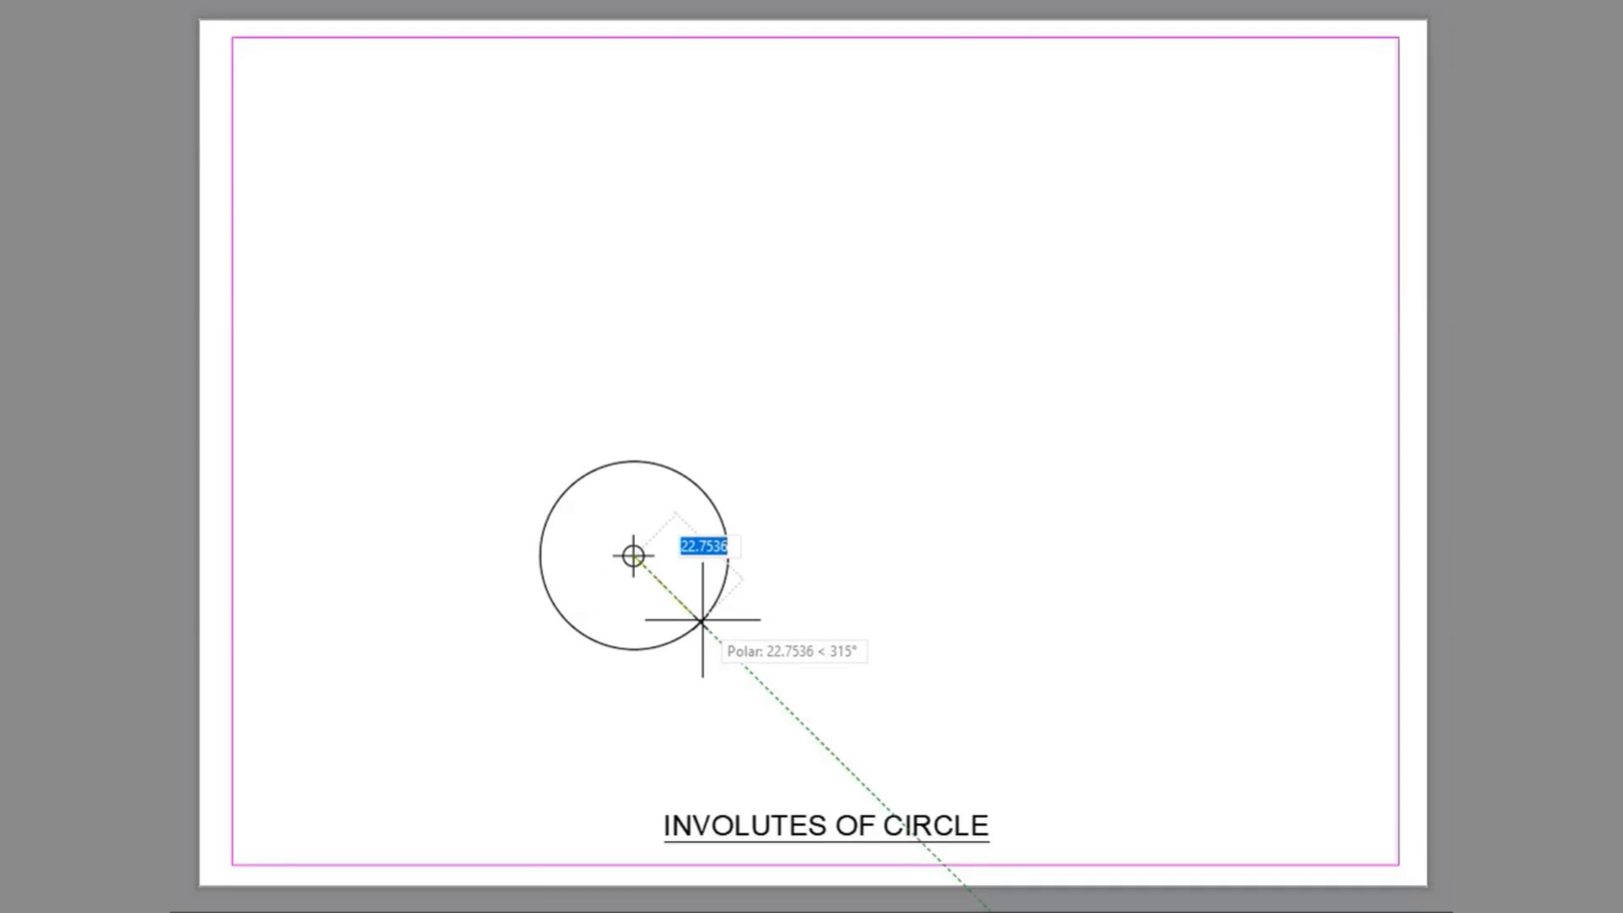
pyautogui.write('25')
pyautogui.press('Return')
# - Draw a horizontal tangent line 157 long to the right from the circle's lowest point
pyautogui.press('l')
pyautogui.press('Return')
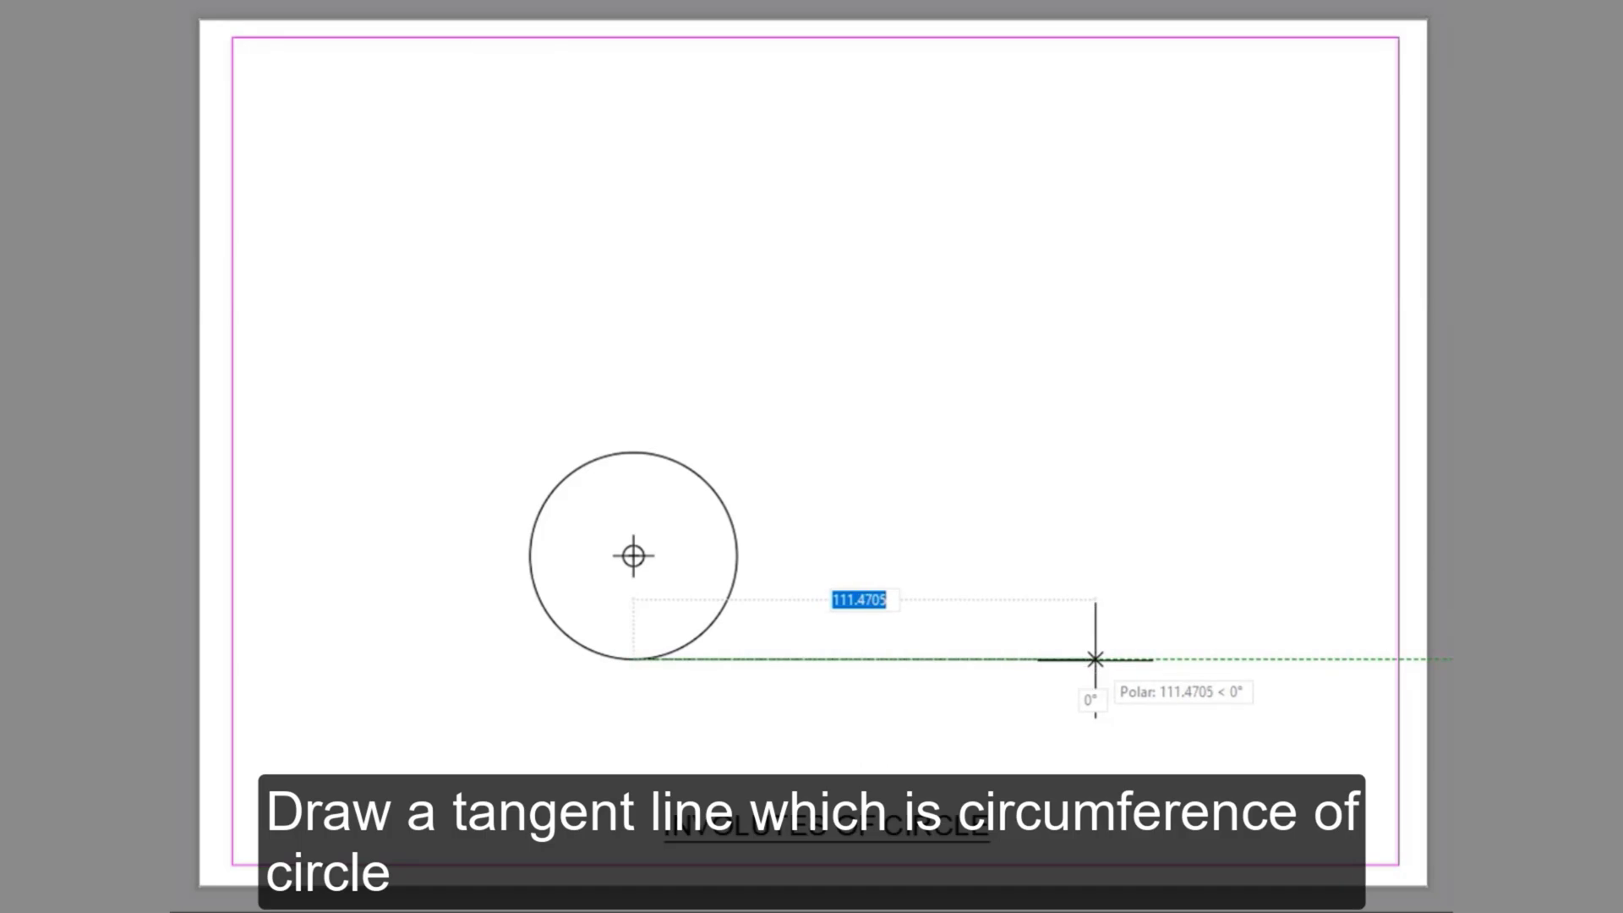
pyautogui.write('157')
pyautogui.press('Return')
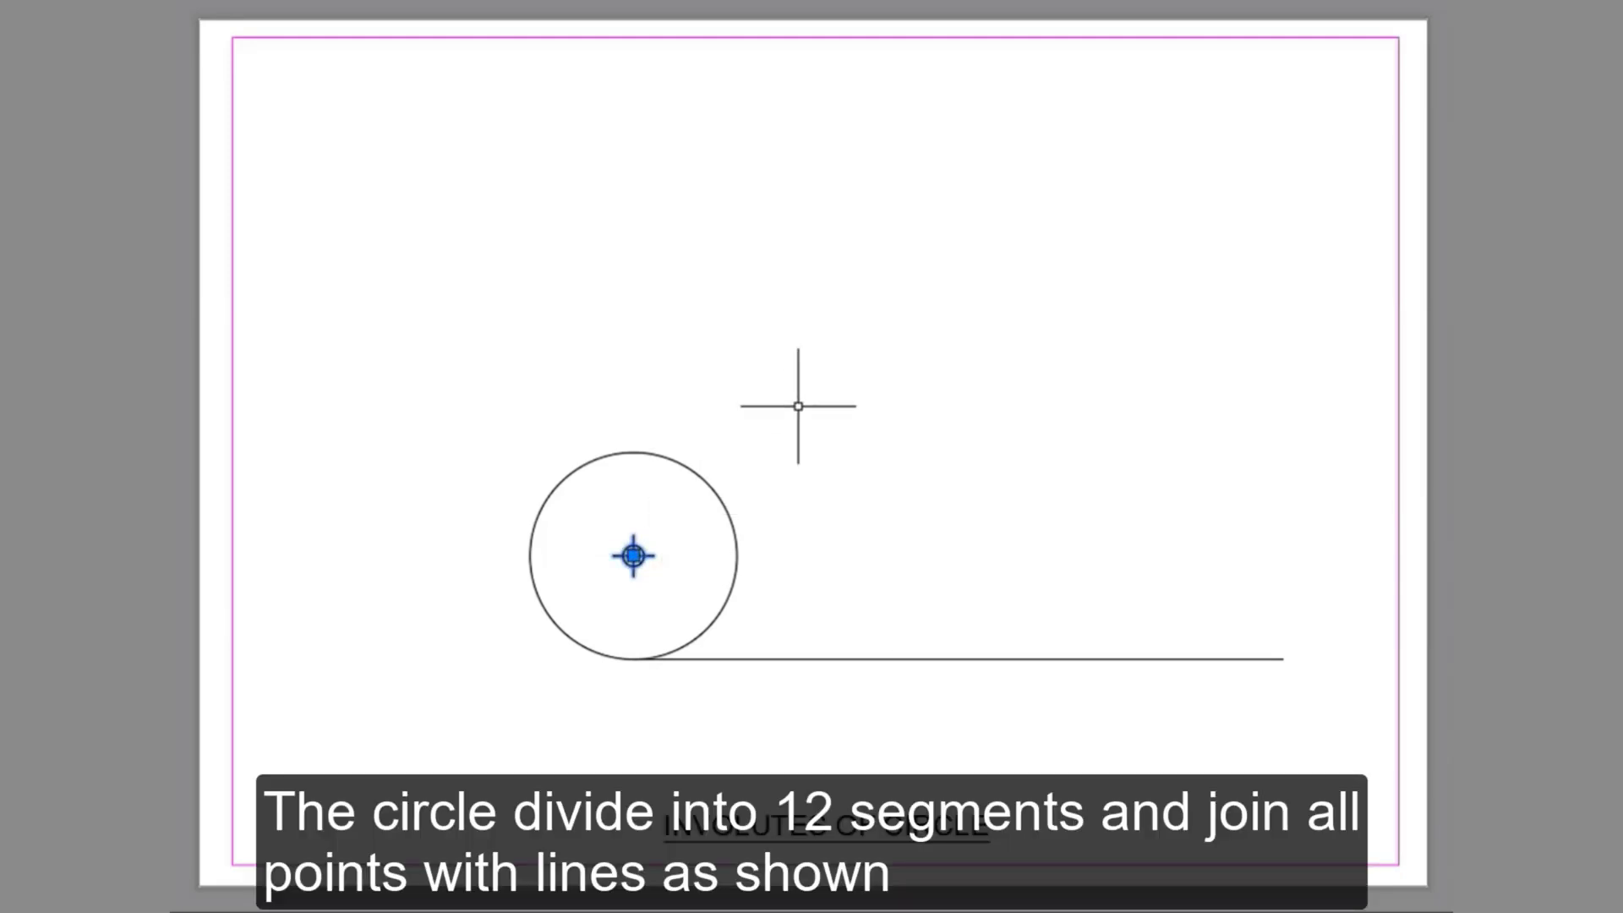
# - Divide the radius 25 circle into 12 equal segments
pyautogui.write('DIV')
pyautogui.press('Return')
pyautogui.click(715, 486)
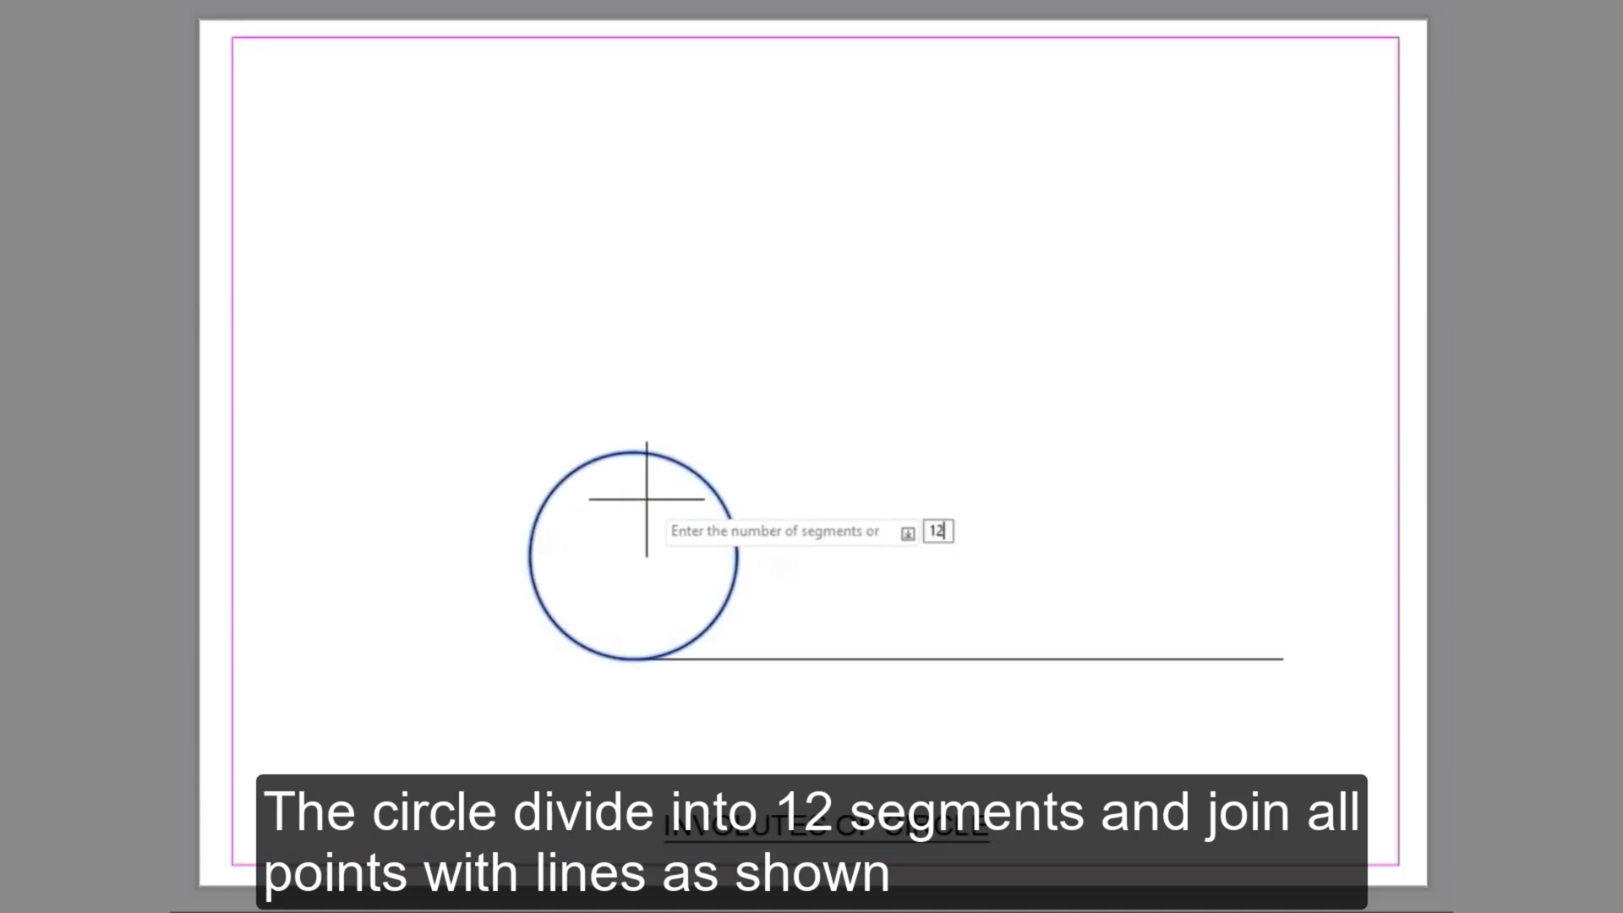
pyautogui.press('Return')
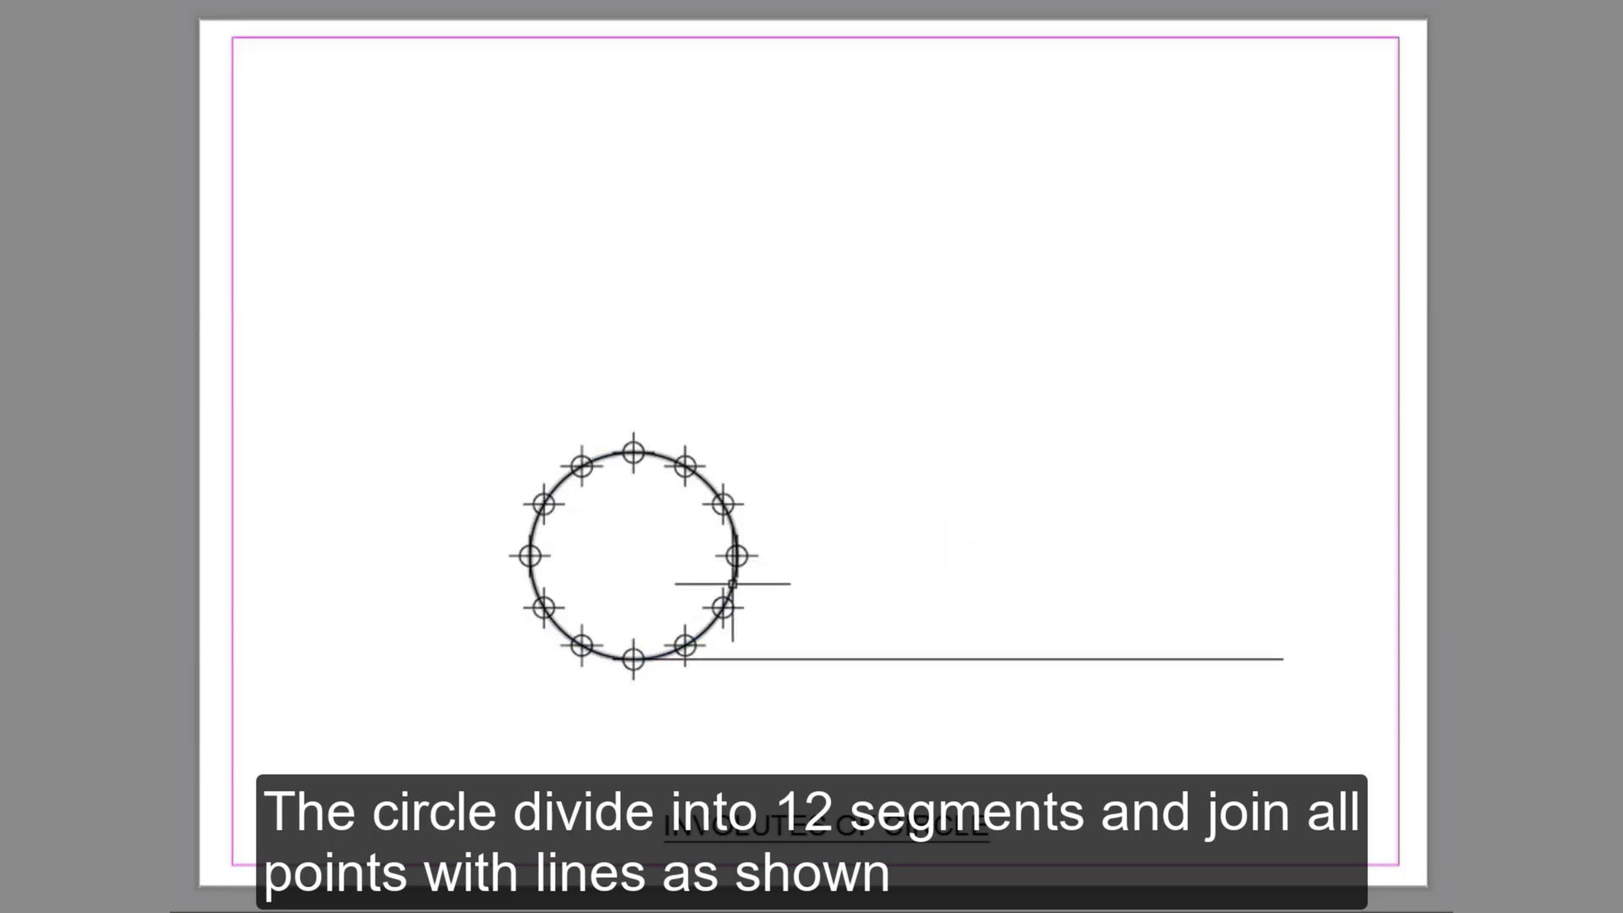
# - Connect the opposite division points of the small circle with six lines through its centre
pyautogui.press('l')
pyautogui.press('Return')
pyautogui.click(582, 466)
pyautogui.click(685, 645)
pyautogui.press('Return')
pyautogui.press('Return')
pyautogui.click(633, 659)
pyautogui.click(634, 453)
pyautogui.press('Return')
pyautogui.press('Return')
pyautogui.click(685, 466)
pyautogui.click(581, 645)
pyautogui.press('Return')
pyautogui.press('Return')
pyautogui.click(543, 608)
pyautogui.click(723, 504)
pyautogui.press('Return')
pyautogui.press('Return')
pyautogui.click(736, 555)
pyautogui.click(530, 556)
pyautogui.press('Return')
pyautogui.press('Return')
pyautogui.click(544, 504)
pyautogui.click(723, 607)
pyautogui.press('Return')
pyautogui.press('Return')
# - Select all the division point markers on the small circle and delete them
pyautogui.rightClick(691, 442)
pyautogui.click(830, 736)
pyautogui.press('Delete')
# - Draw a short arc centred on the tangent point, from below the horizontal line up to the nearest division point on the circle
pyautogui.press('a')
pyautogui.press('Return')
pyautogui.press('c')
pyautogui.press('Return')
pyautogui.click(633, 660)
pyautogui.click(685, 673)
pyautogui.click(685, 646)
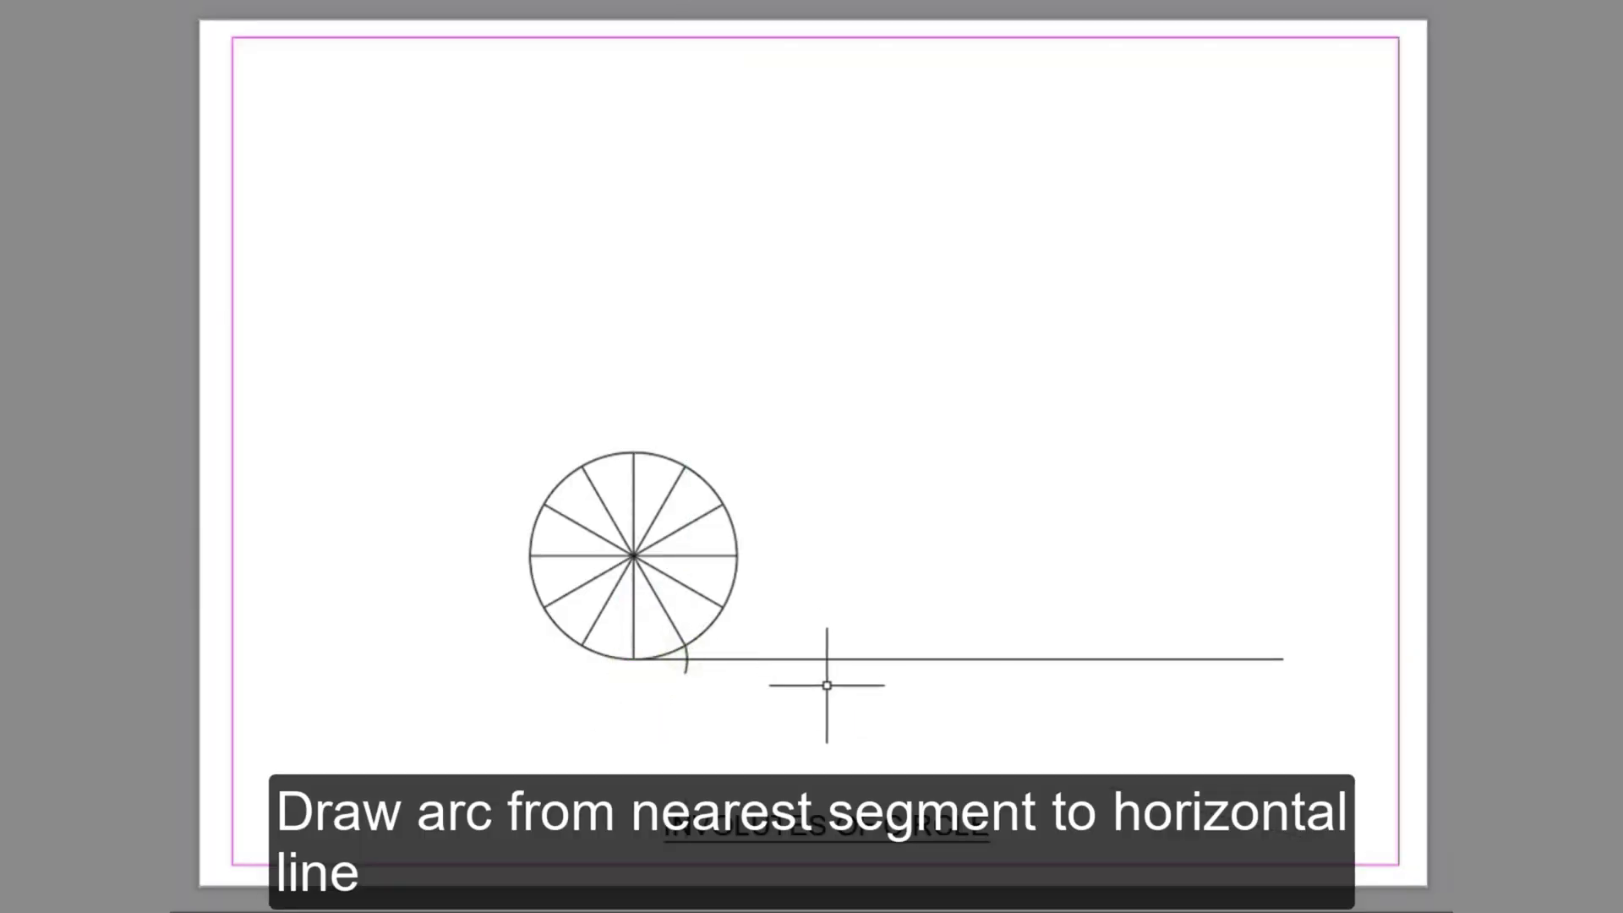
# - Copy the short arc repeatedly along the horizontal line, using the tangent point as base, to mark 12 equal divisions
pyautogui.click(685, 672)
pyautogui.press('c')
pyautogui.press('o')
pyautogui.press('Return')
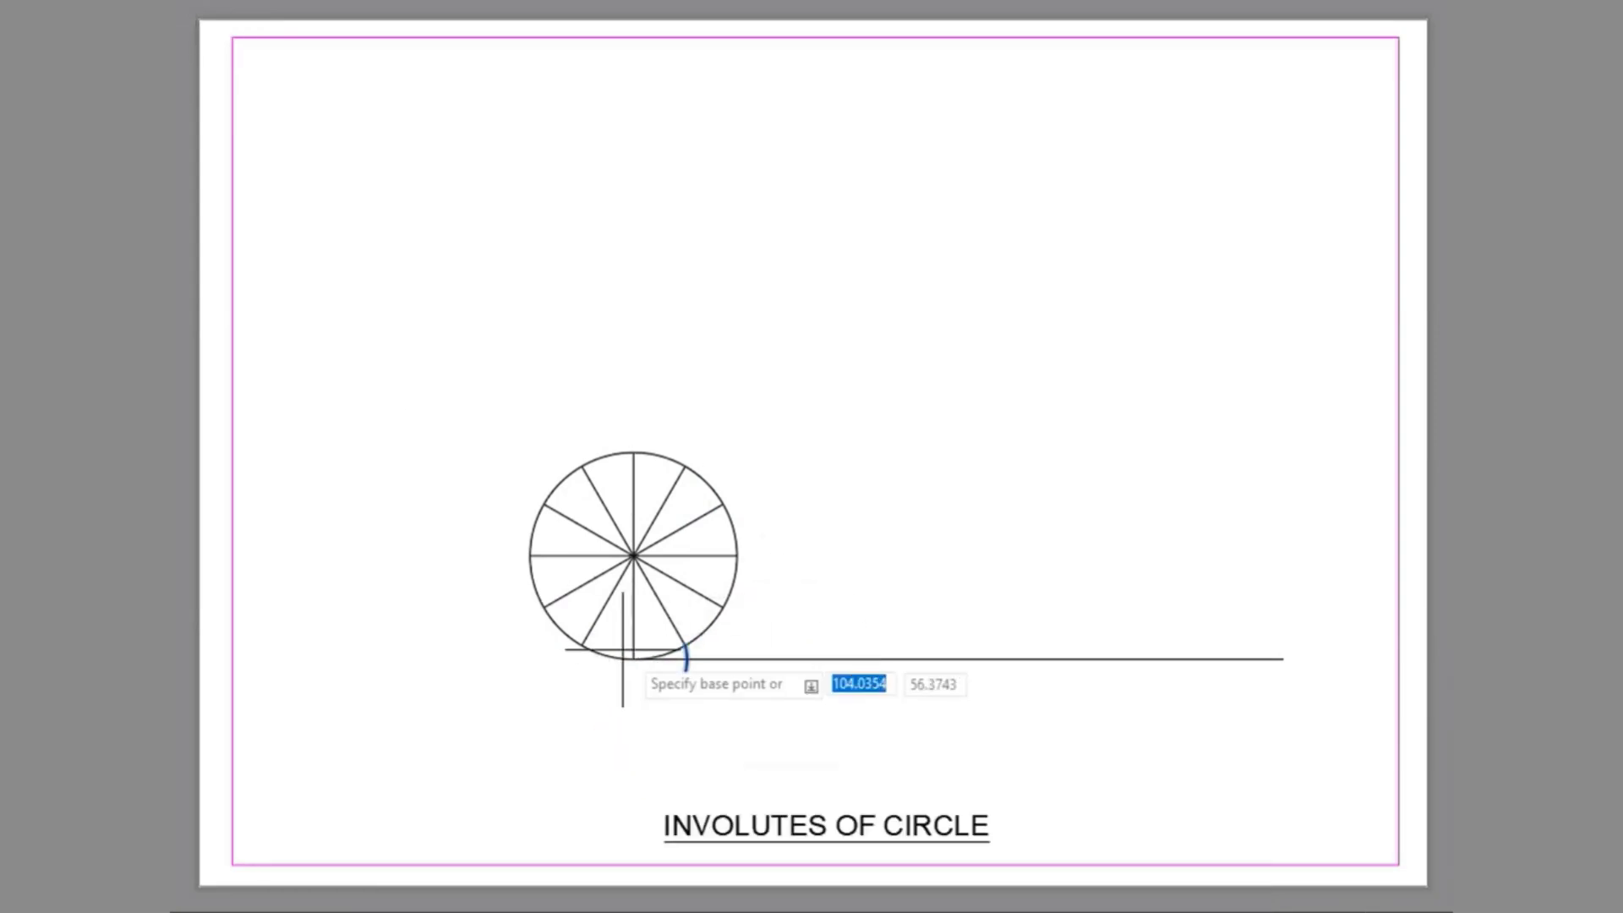
pyautogui.click(633, 660)
pyautogui.click(686, 659)
pyautogui.click(740, 659)
pyautogui.click(740, 659)
pyautogui.click(793, 659)
pyautogui.click(847, 658)
pyautogui.click(901, 658)
pyautogui.click(956, 658)
pyautogui.click(1061, 658)
pyautogui.click(1115, 659)
pyautogui.click(1168, 658)
pyautogui.click(1223, 658)
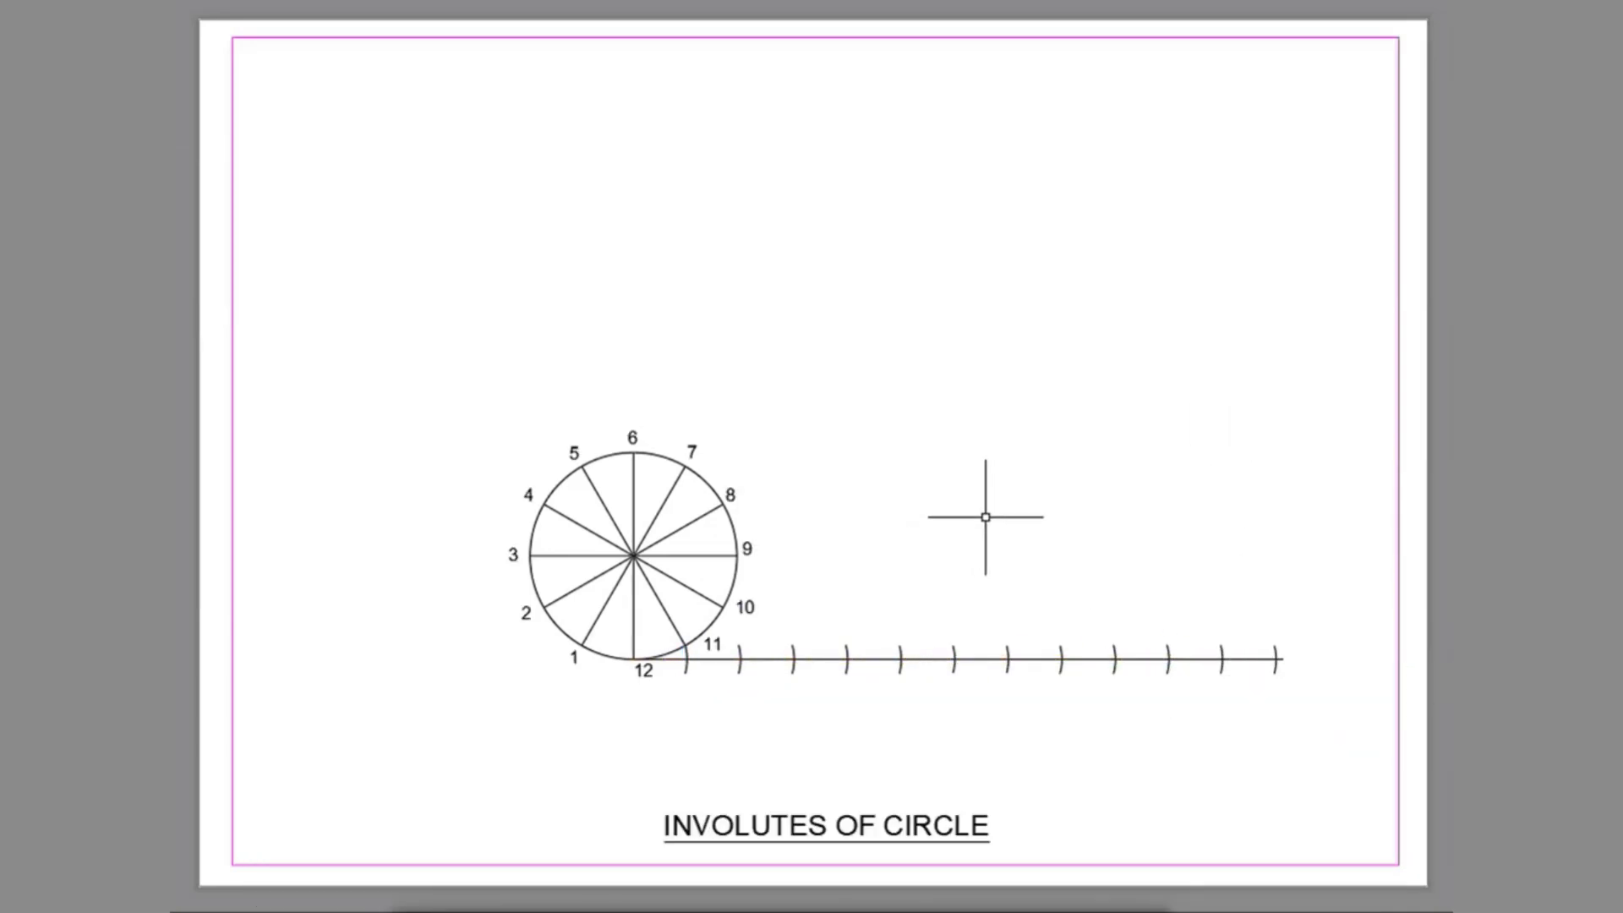
# - Number the arc marks along the horizontal line 1 to 12 and add lines perpendicular to the radii at the circle's division points
pyautogui.click(1169, 681)
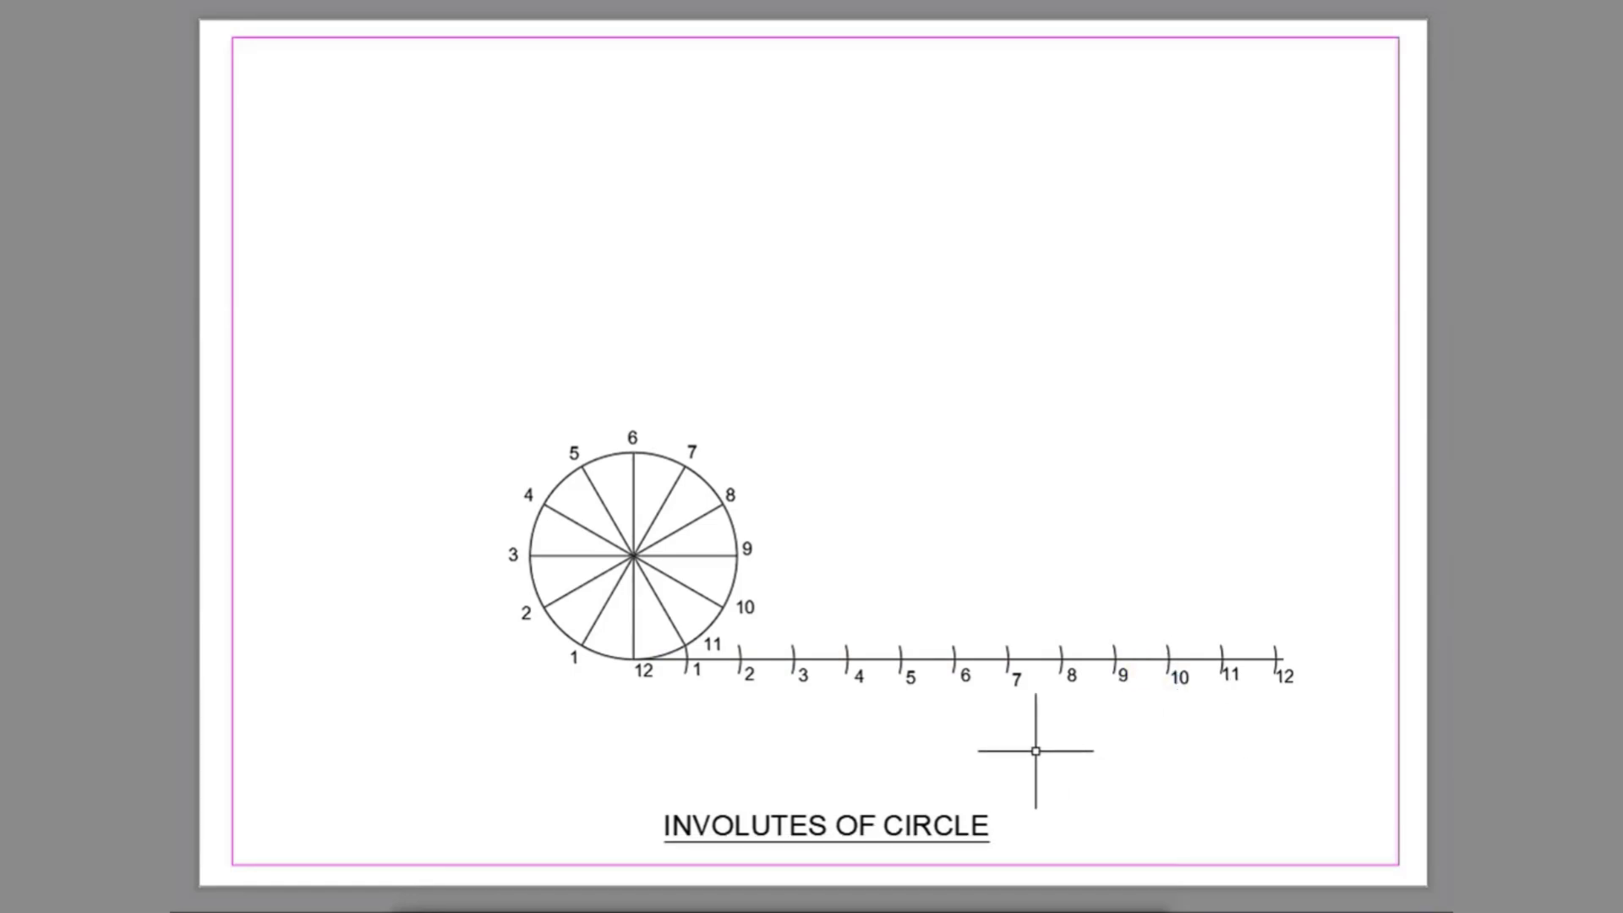
pyautogui.click(686, 707)
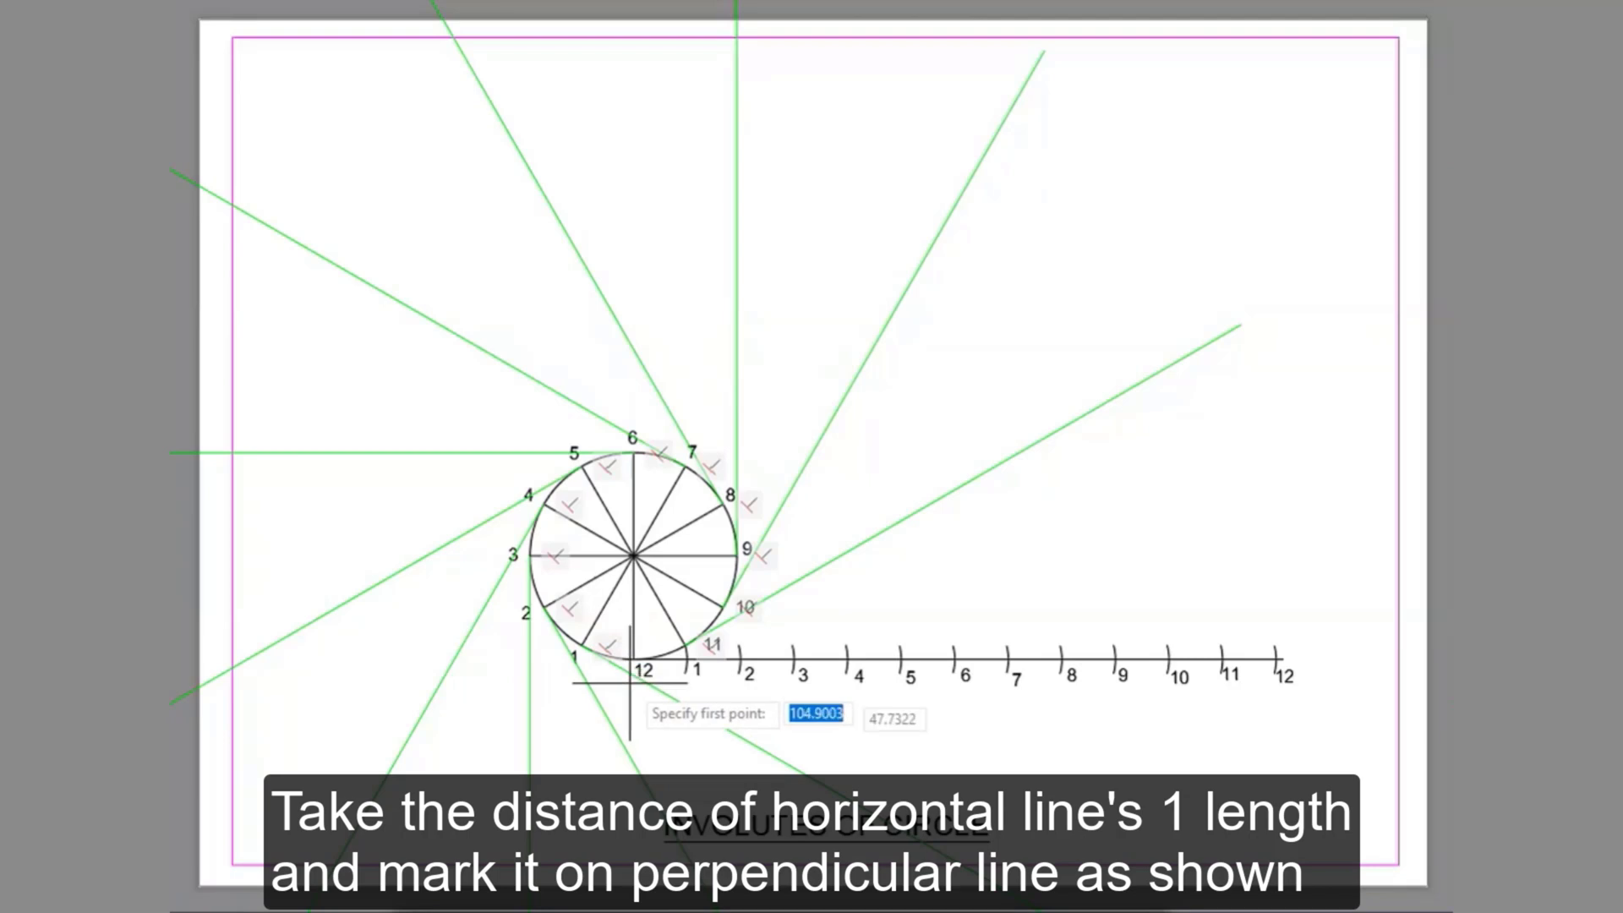
# - Draw a line from the circle's division point 1 along its perpendicular, as long as the horizontal line's first division
pyautogui.click(582, 647)
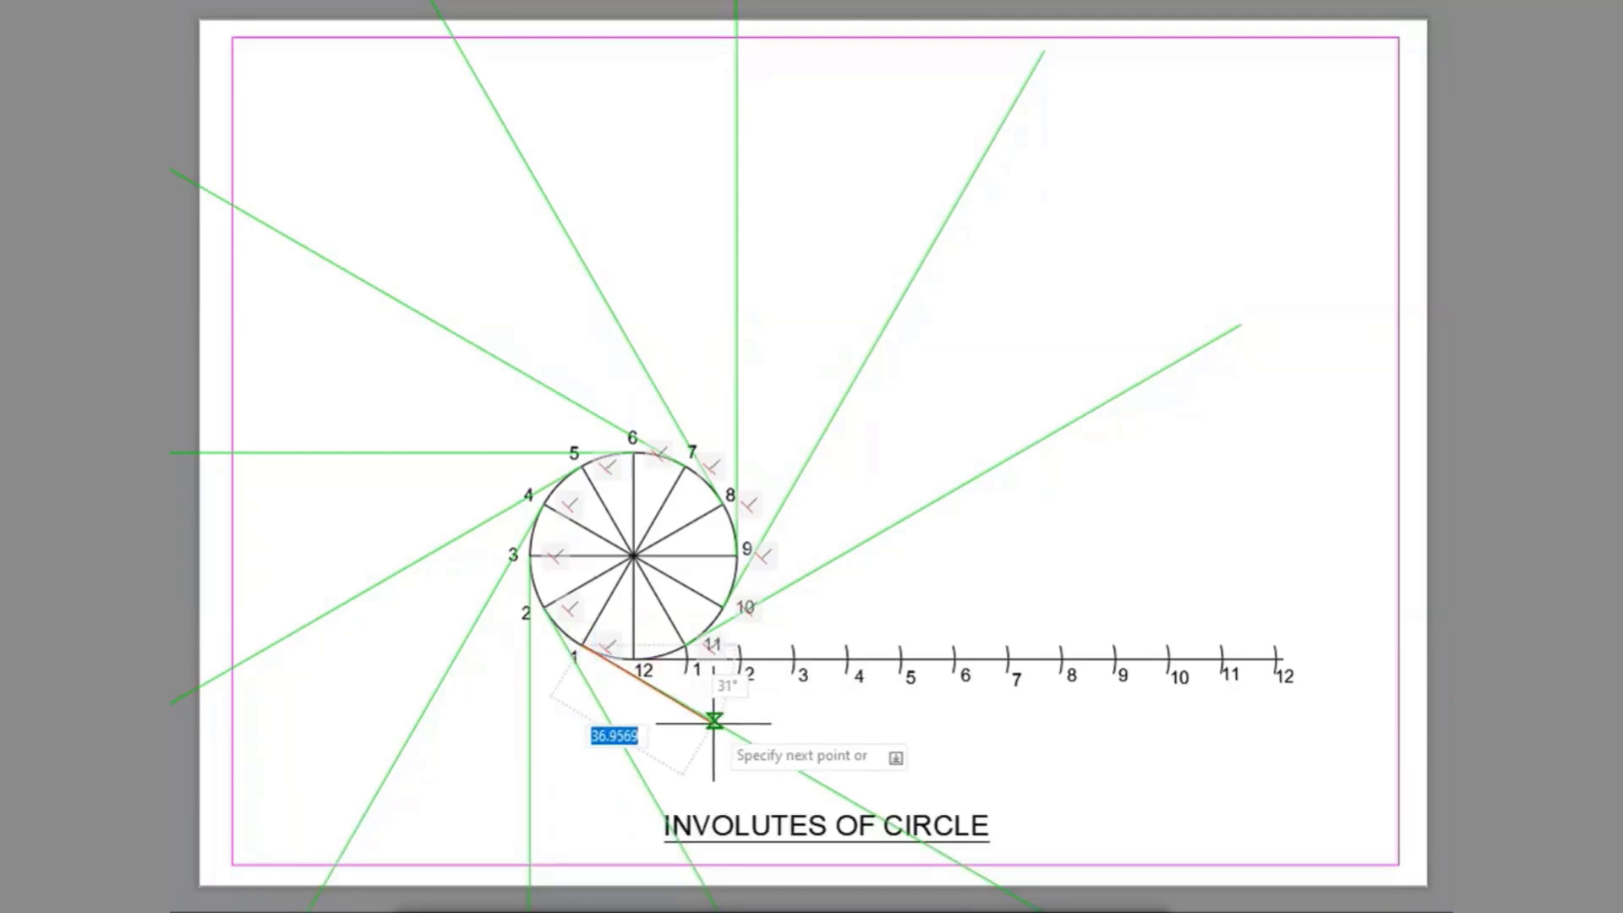
pyautogui.press('Return')
pyautogui.press('Return')
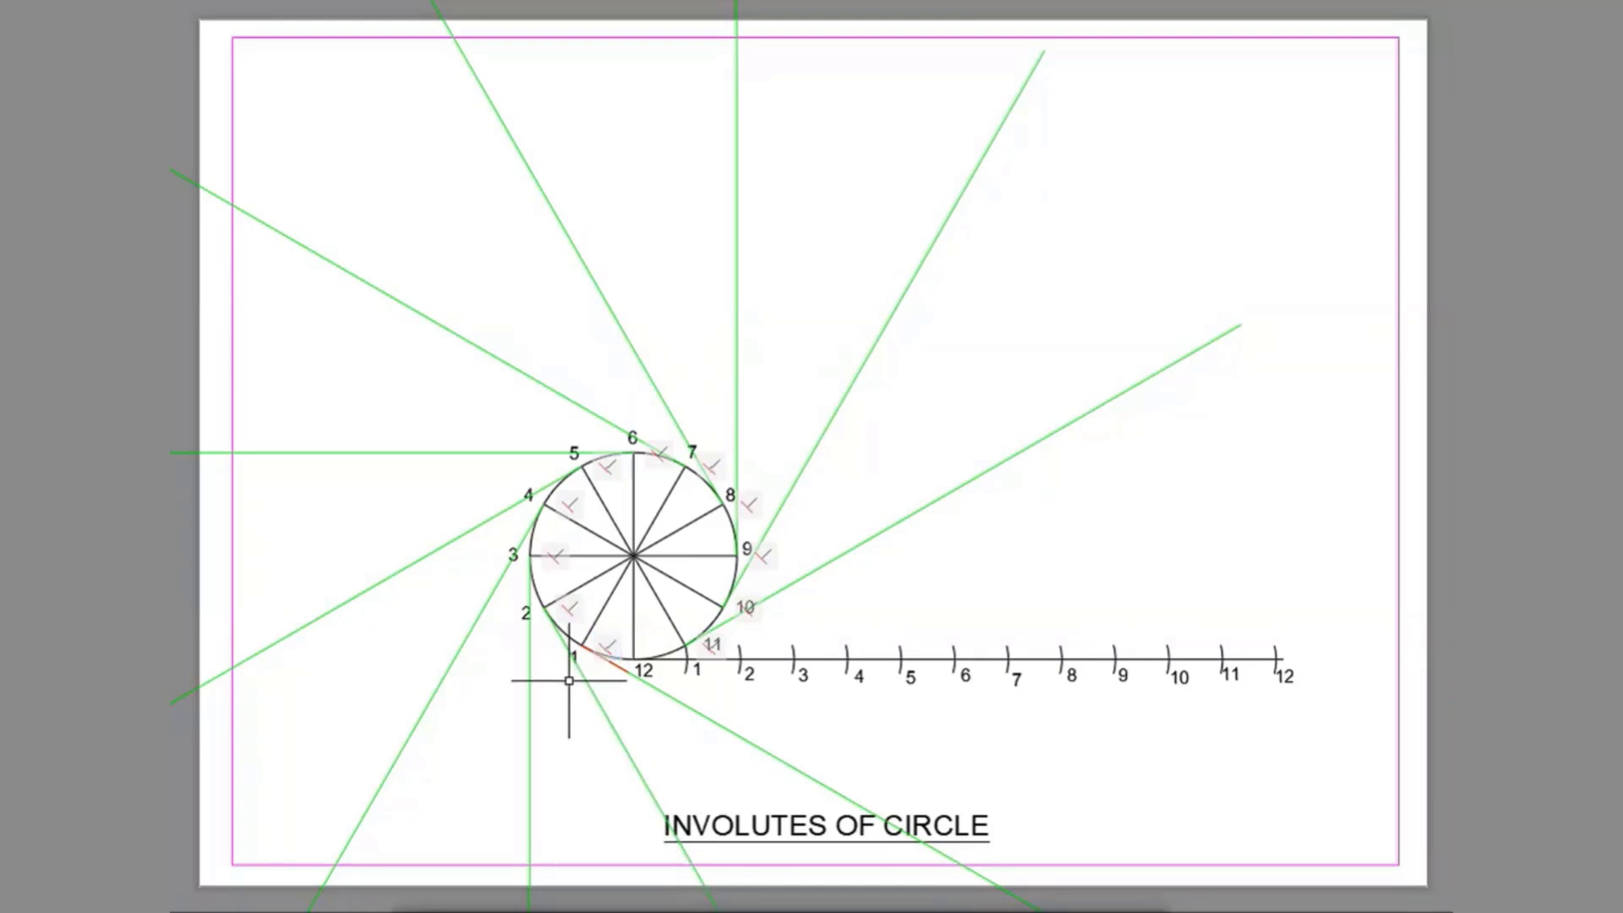
# - Draw a line from the circle's division point 2 along its perpendicular, as long as two divisions of the horizontal line
pyautogui.press('Return')
pyautogui.click(546, 610)
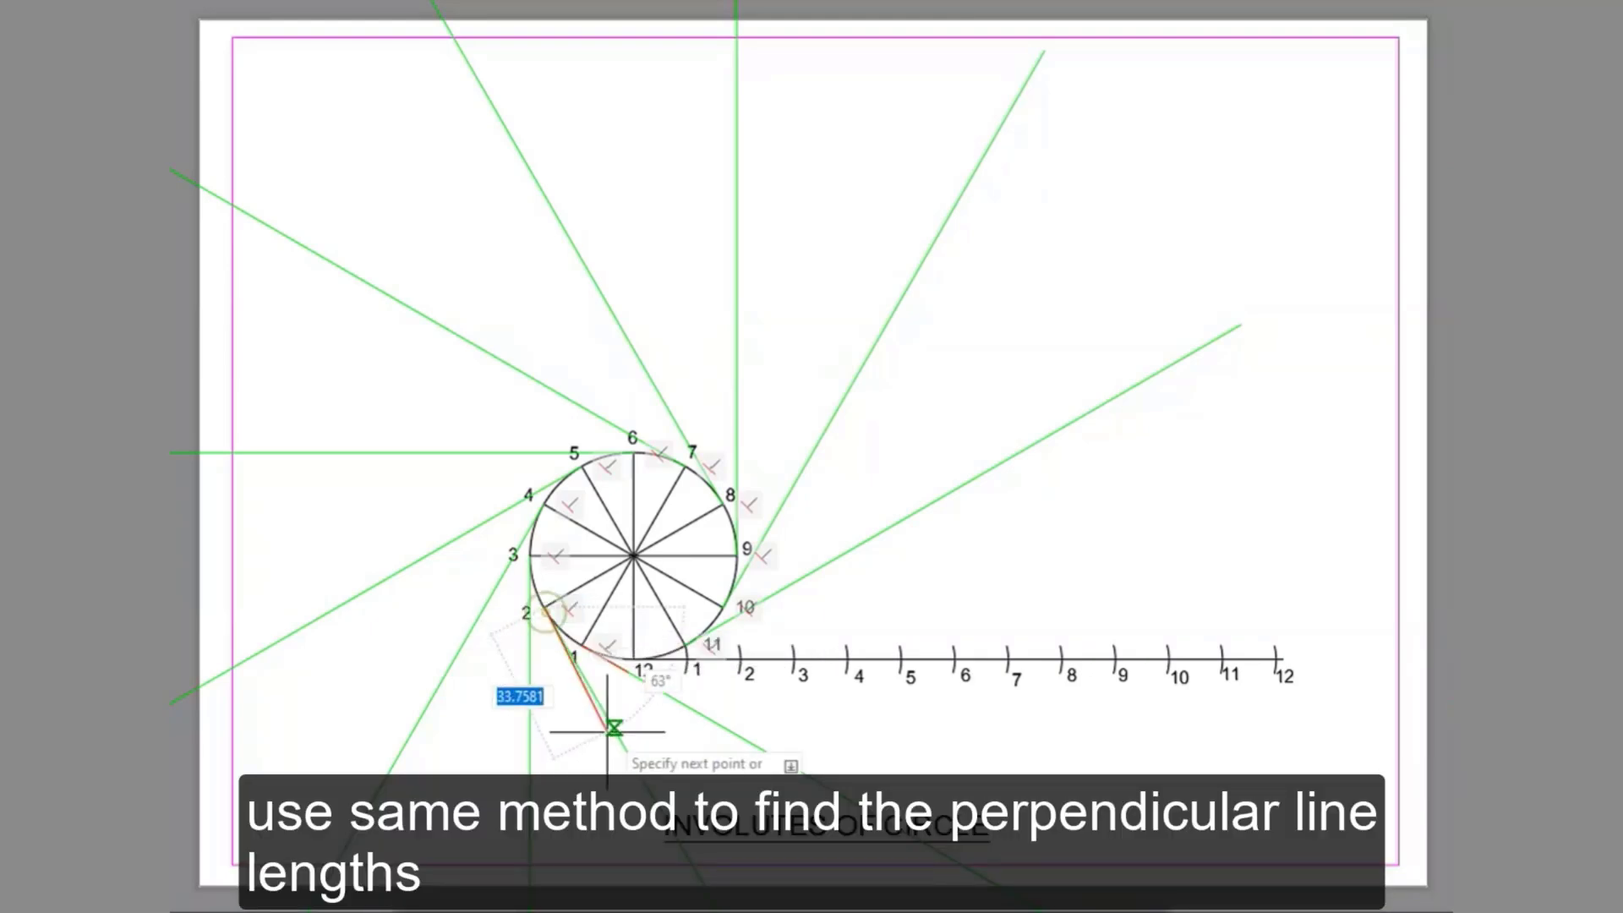
pyautogui.press('Return')
pyautogui.press('Return')
pyautogui.press('Return')
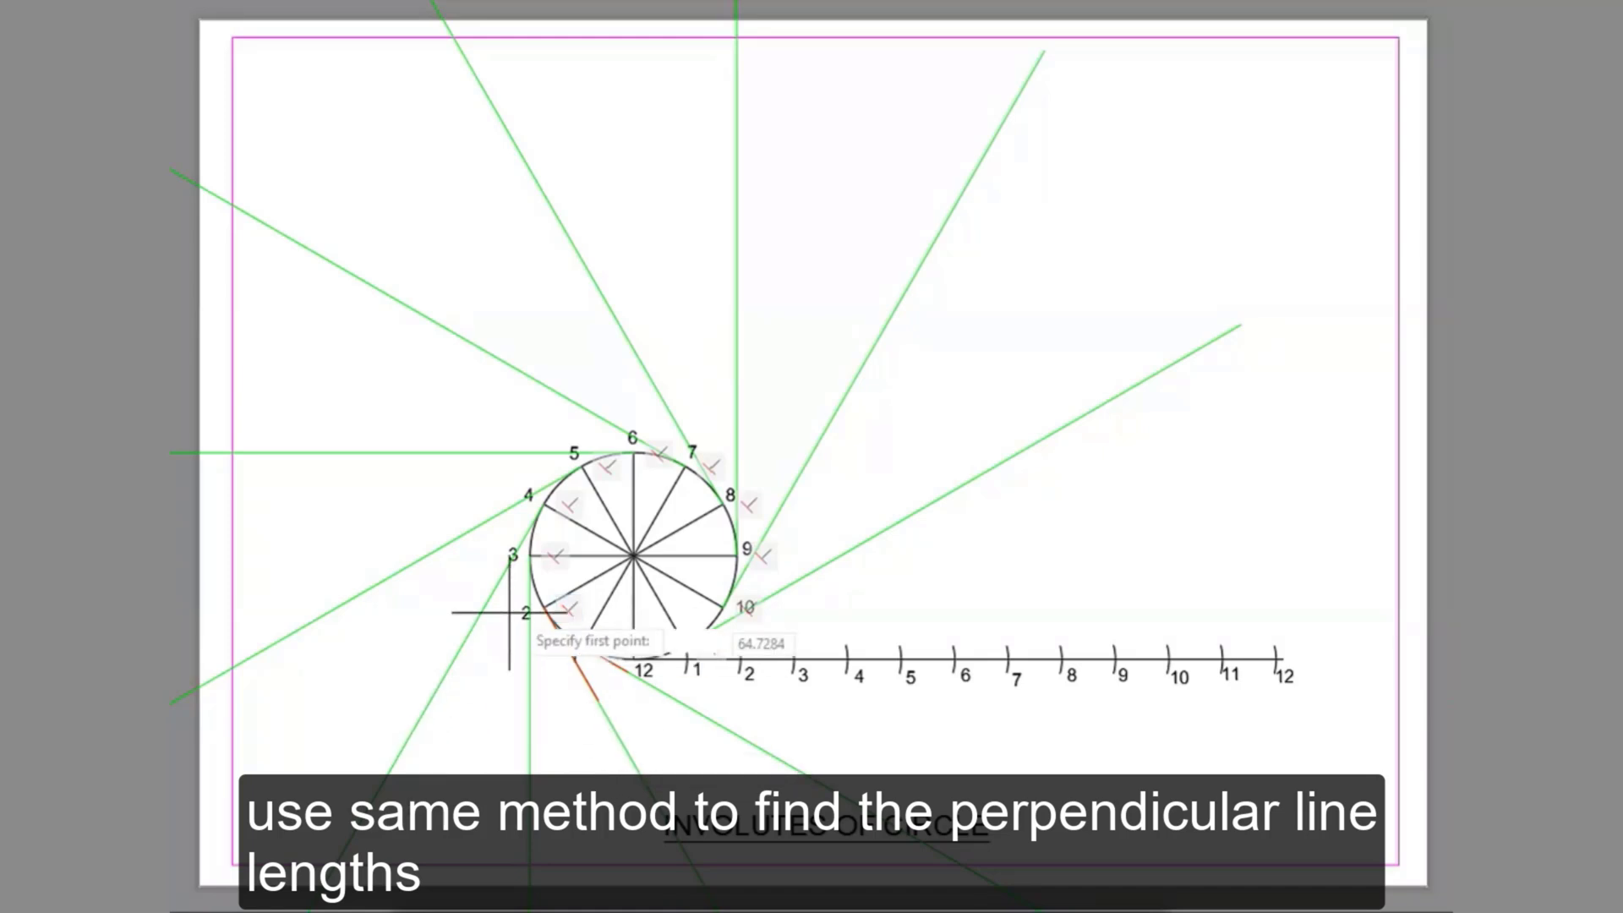
# - Draw a 39 long line from the circle's division point 3 along its perpendicular
pyautogui.click(529, 555)
pyautogui.write('39')
pyautogui.press('Return')
pyautogui.press('Return')
# - Erase the leftover long green construction lines at the circle's lower division points, keeping the measured red lines
pyautogui.click(753, 743)
pyautogui.press('Delete')
pyautogui.click(639, 773)
pyautogui.press('Delete')
pyautogui.click(536, 773)
pyautogui.click(485, 791)
pyautogui.press('Delete')
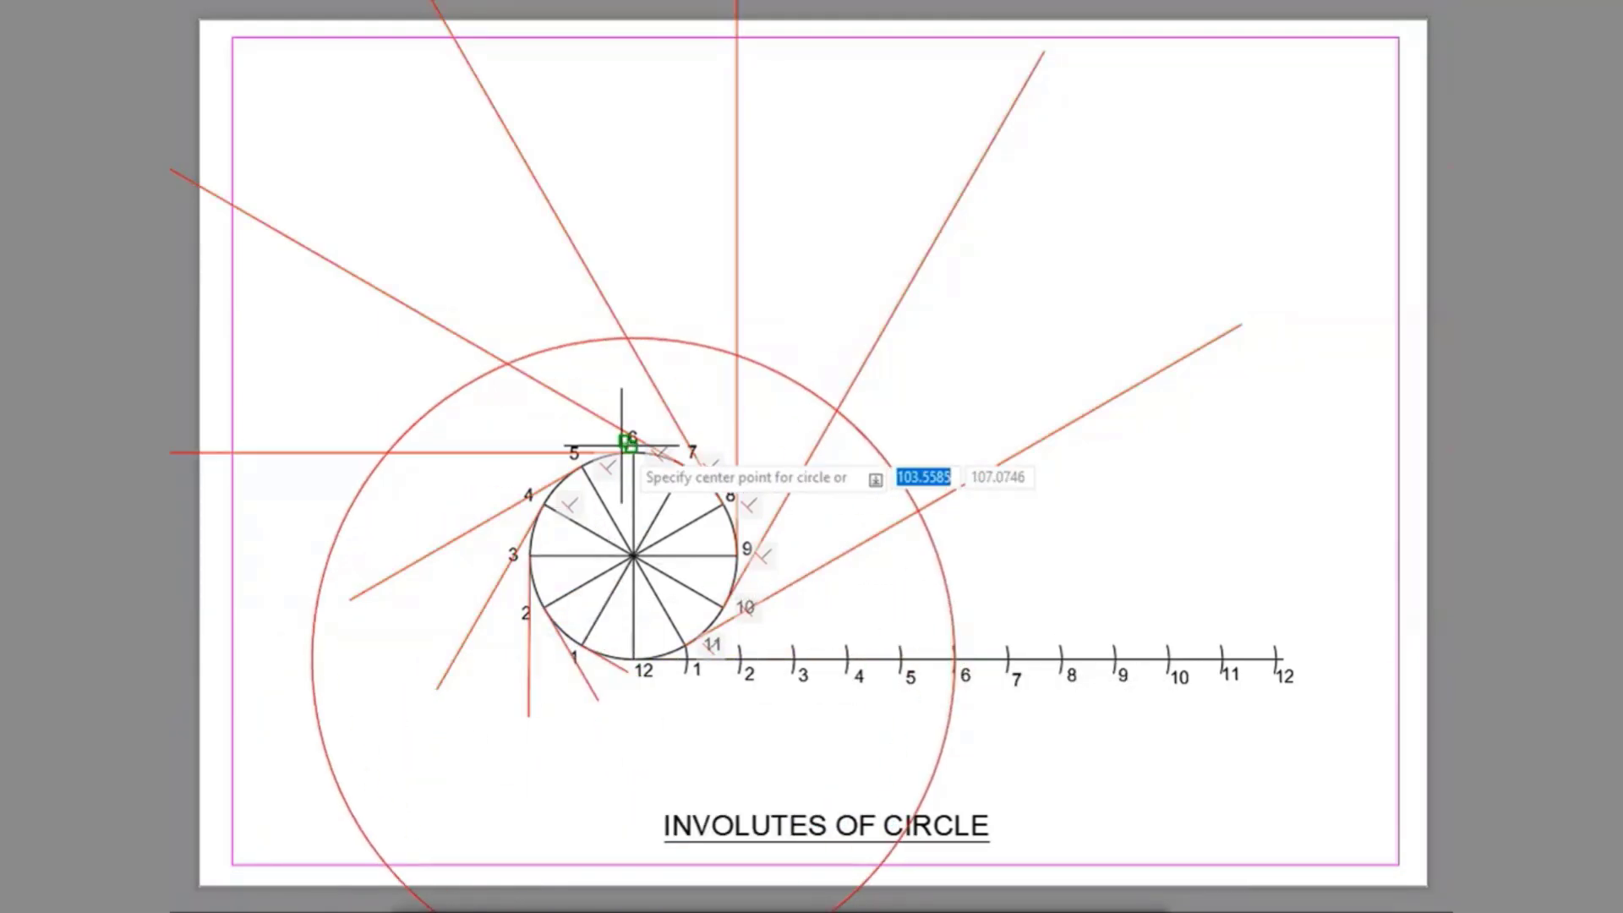
# - Shorten the perpendicular at point 6 to six divisions with a temporary circle centred on point 6, and erase that circle
pyautogui.click(632, 452)
pyautogui.click(312, 460)
pyautogui.click(262, 453)
pyautogui.click(312, 452)
pyautogui.click(315, 414)
pyautogui.press('Delete')
# - Draw a circle from the tangent point 12 to mark 7 on the horizontal line and repeat its radius around division point 7
pyautogui.press('c')
pyautogui.press('Return')
pyautogui.click(633, 659)
pyautogui.click(1007, 659)
pyautogui.click(1018, 568)
pyautogui.click(960, 579)
pyautogui.press('Delete')
pyautogui.press('c')
pyautogui.press('Return')
pyautogui.click(686, 466)
pyautogui.press('Return')
# - Shorten the perpendicular at point 7 to the circle around that point and erase the temporary circle
pyautogui.click(245, 212)
pyautogui.click(171, 169)
pyautogui.click(361, 279)
pyautogui.click(366, 273)
pyautogui.press('Delete')
# - Draw a circle from the tangent point 12 to mark 8 on the horizontal line and repeat its radius around division point 8
pyautogui.press('c')
pyautogui.press('Return')
pyautogui.click(633, 659)
pyautogui.click(1061, 659)
pyautogui.press('Return')
pyautogui.click(723, 504)
pyautogui.press('Return')
# - Trim the perpendicular at point 8 to the circle around that point and erase the temporary circles
pyautogui.click(510, 132)
pyautogui.press('Escape')
pyautogui.click(473, 155)
pyautogui.press('t')
pyautogui.press('r')
pyautogui.press('Return')
pyautogui.click(456, 40)
pyautogui.click(825, 88)
pyautogui.click(792, 261)
pyautogui.press('Delete')
# - Draw a circle from the tangent point 12 to mark 9 on the horizontal line and repeat its radius around division point 9
pyautogui.press('c')
pyautogui.press('Return')
pyautogui.click(633, 659)
pyautogui.click(1114, 659)
pyautogui.press('Return')
pyautogui.click(736, 555)
pyautogui.press('Return')
# - Trim the part of the vertical perpendicular at point 9 that extends beyond the circle around that point
pyautogui.click(474, 152)
pyautogui.press('t')
pyautogui.press('r')
pyautogui.press('Return')
pyautogui.click(736, 66)
# - Draw a circle from the tangent point 12 to mark 10 on the horizontal line and repeat its radius around division point 10
pyautogui.press('c')
pyautogui.press('Return')
pyautogui.click(633, 658)
pyautogui.click(1168, 658)
pyautogui.press('Return')
pyautogui.click(723, 607)
pyautogui.press('Return')
# - Shorten the perpendicular at point 10 to the circle around that point and erase the temporary circle
pyautogui.click(1021, 91)
pyautogui.click(1045, 51)
pyautogui.click(997, 138)
pyautogui.click(1015, 158)
pyautogui.click(996, 266)
pyautogui.press('Delete')
# - Draw a circle from the tangent point 12 to mark 11 on the horizontal line and repeat its radius around division point 11
pyautogui.press('c')
pyautogui.press('Return')
pyautogui.click(634, 660)
pyautogui.click(1222, 659)
pyautogui.press('Return')
pyautogui.click(686, 645)
pyautogui.press('Return')
# - Shorten the perpendicular at point 11 to the circle around that point
pyautogui.click(1259, 318)
pyautogui.click(1220, 340)
pyautogui.click(1241, 325)
pyautogui.click(1195, 352)
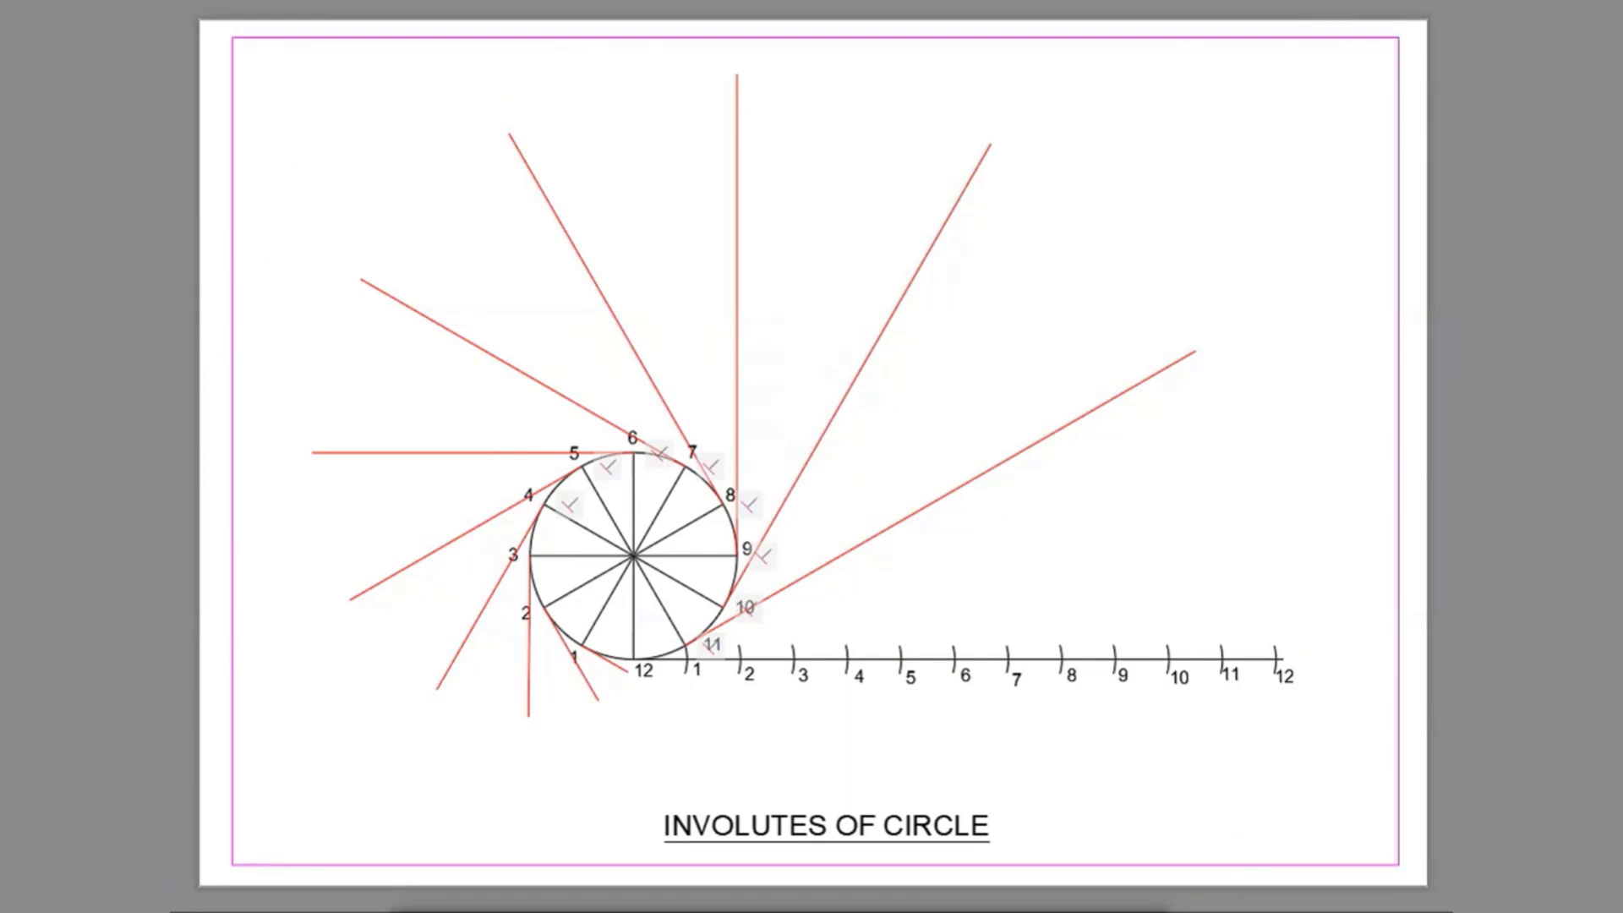
# - Draw the involute as a spline from the tangent point through the outer ends of all perpendiculars to mark 12 on the horizontal line
pyautogui.press('s')
pyautogui.press('p')
pyautogui.press('l')
pyautogui.press('Return')
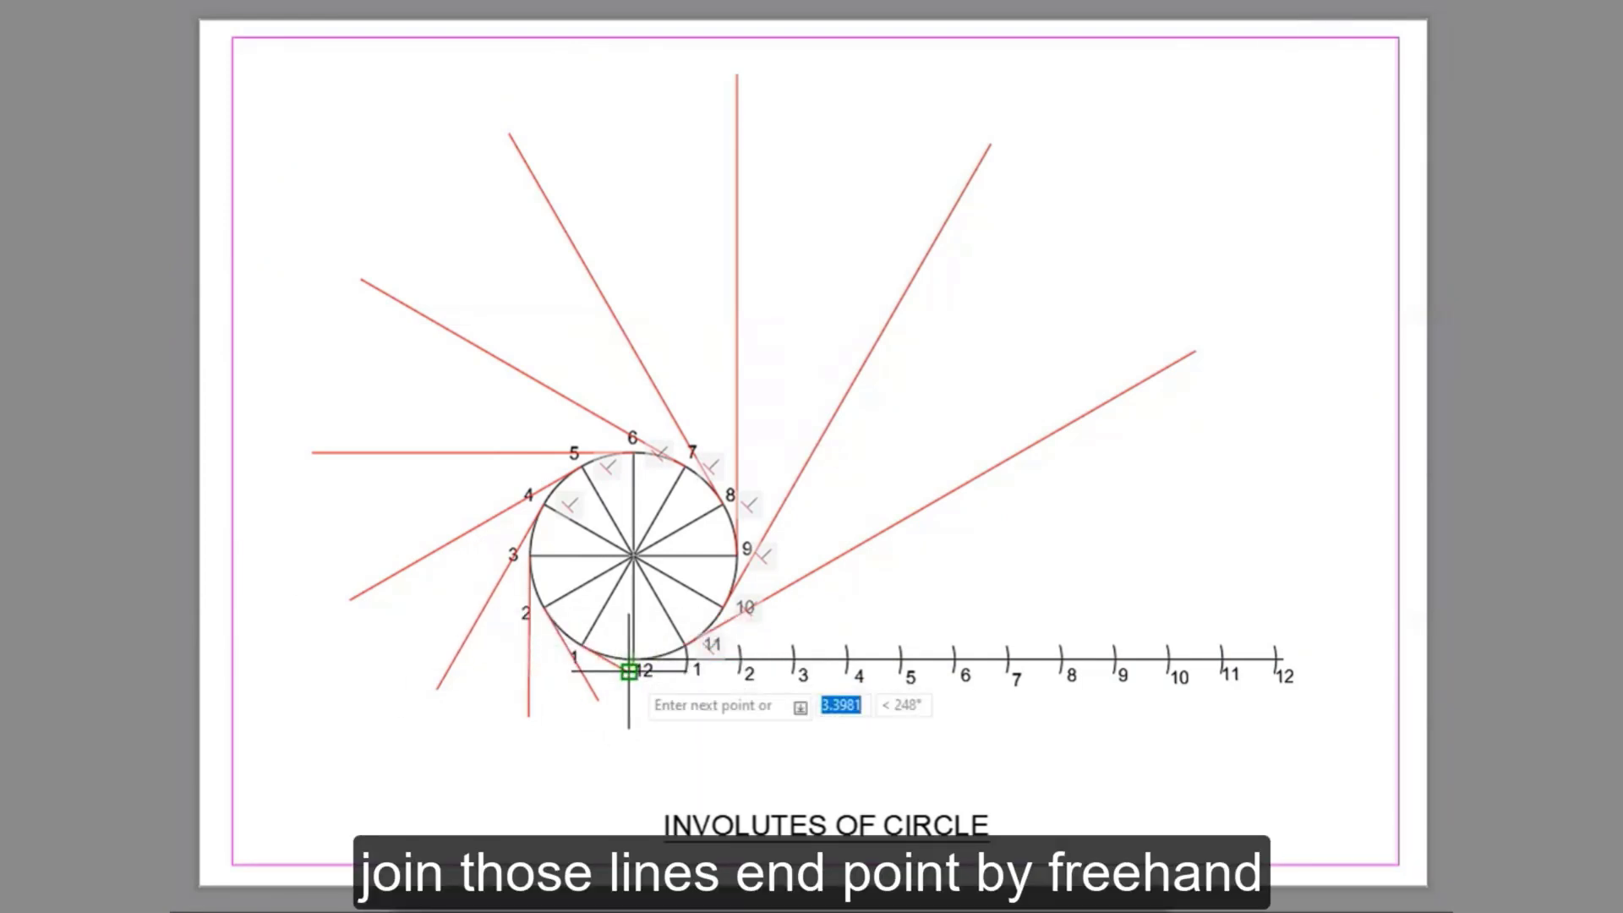
pyautogui.click(526, 701)
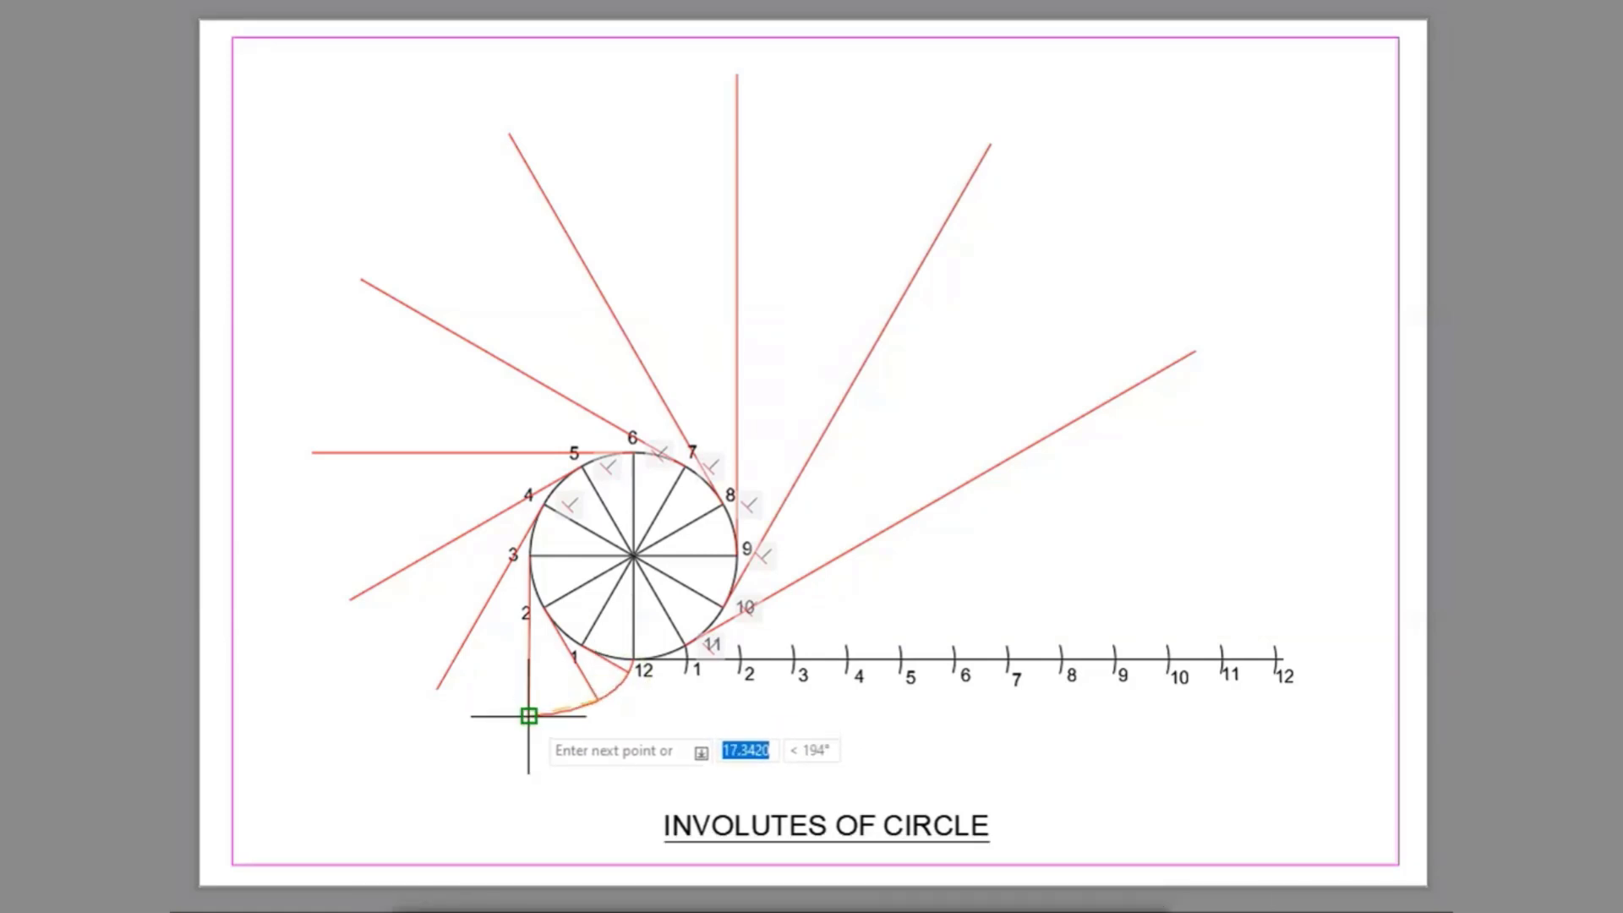
pyautogui.click(415, 683)
pyautogui.click(352, 597)
pyautogui.click(308, 448)
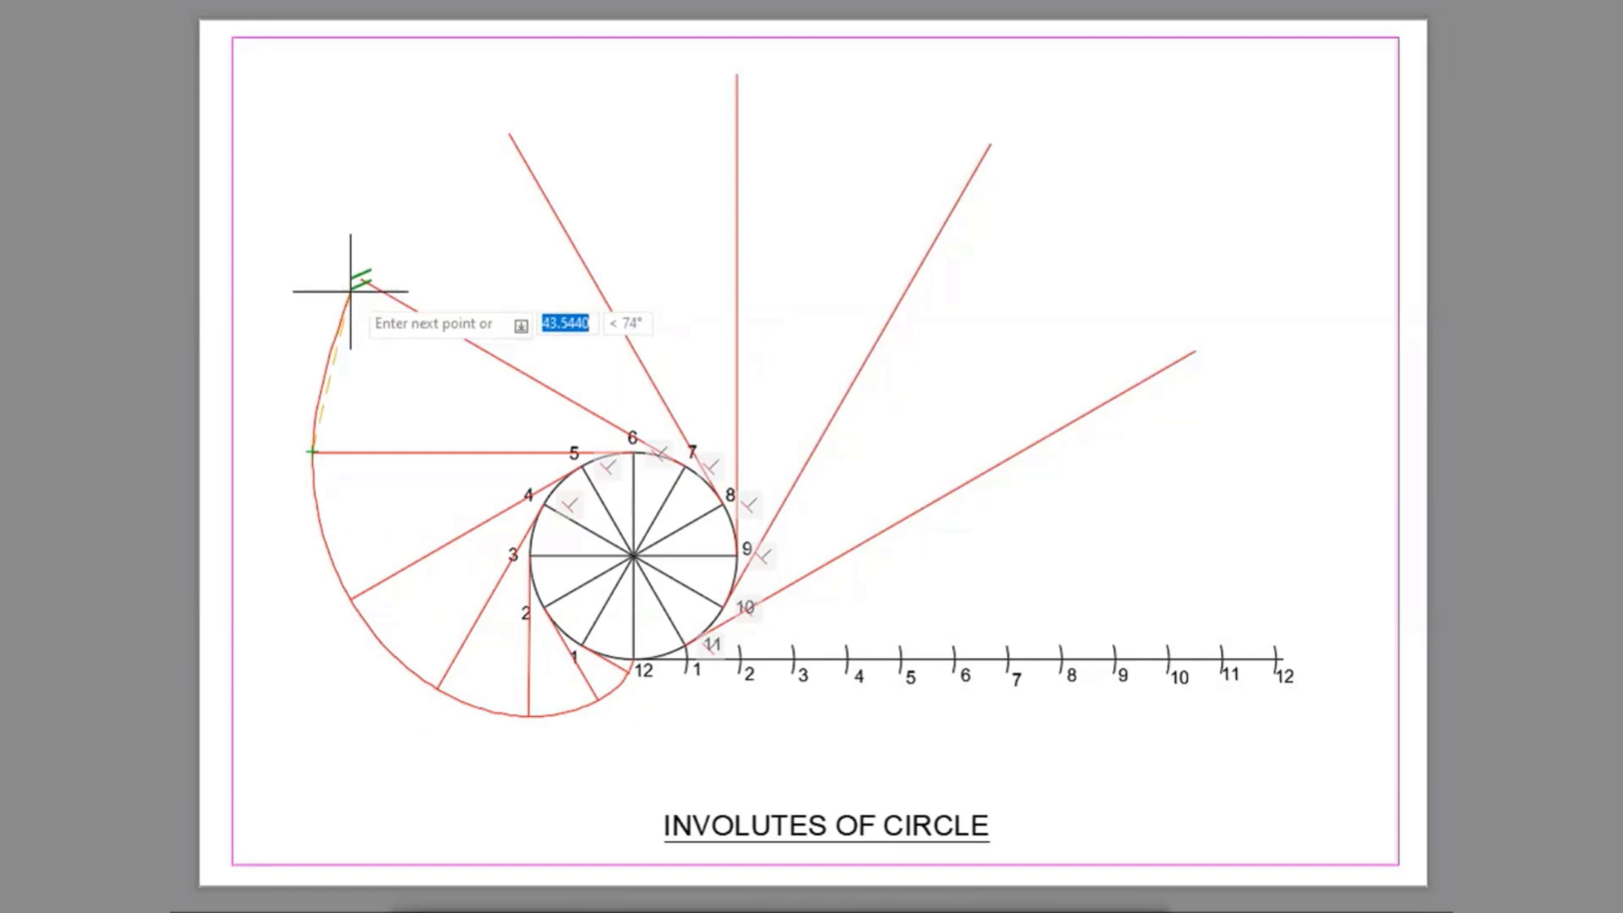
pyautogui.click(361, 280)
pyautogui.click(509, 133)
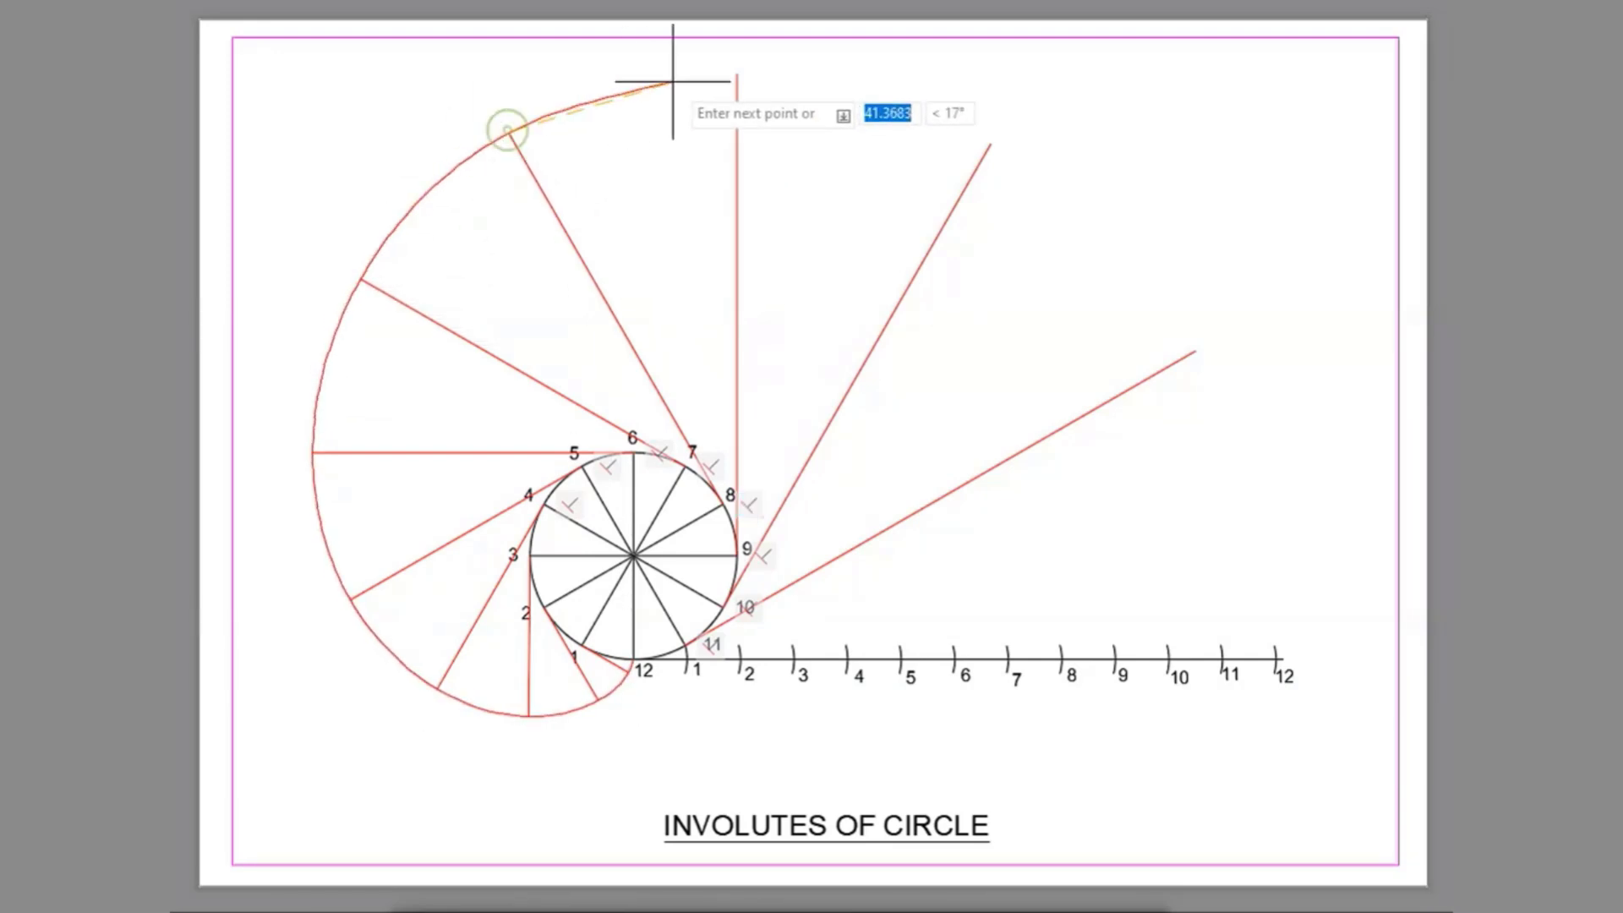
pyautogui.click(736, 74)
pyautogui.click(989, 146)
pyautogui.click(1189, 351)
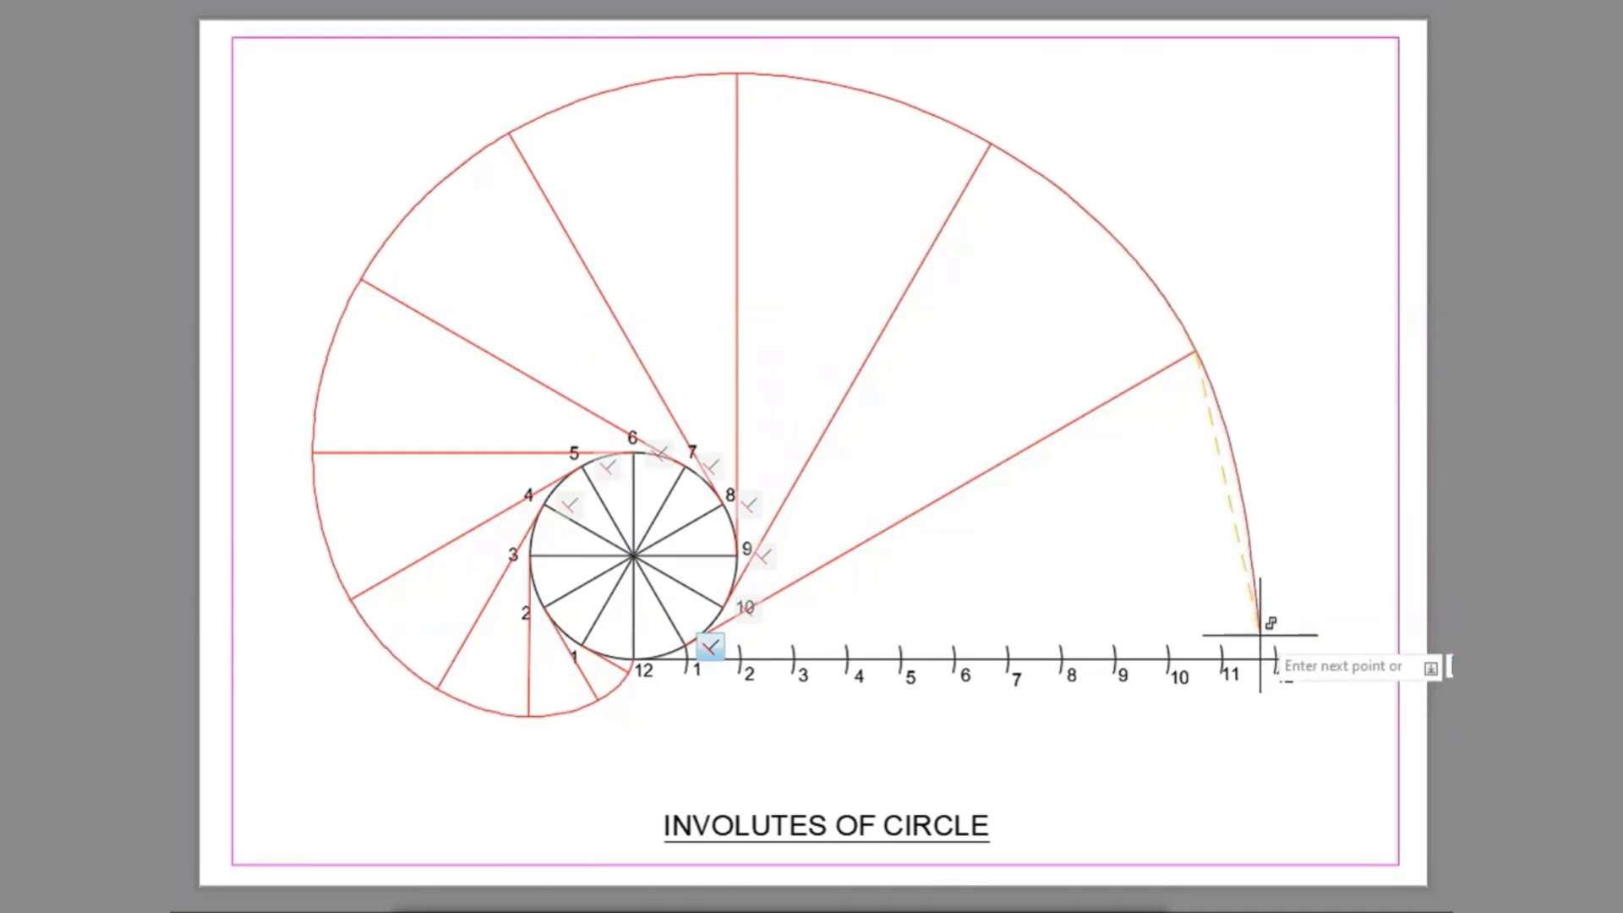
pyautogui.click(1273, 667)
pyautogui.press('Return')
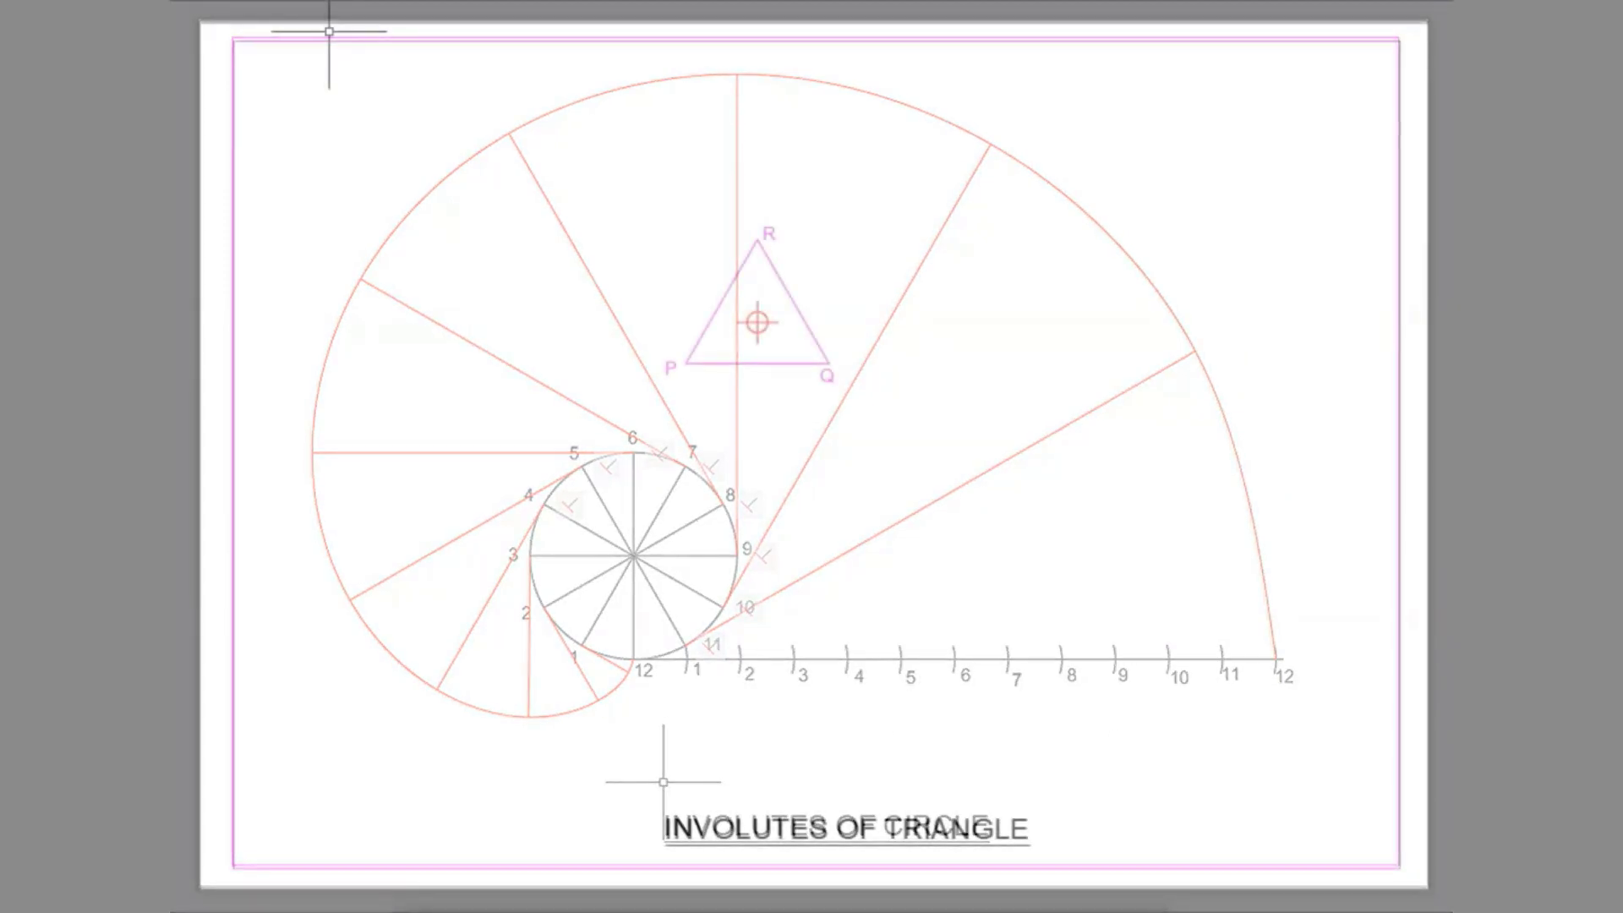
# - Extend triangle side QR beyond R by its own length to a temporary circle centred on R, and erase the circle
pyautogui.click(757, 241)
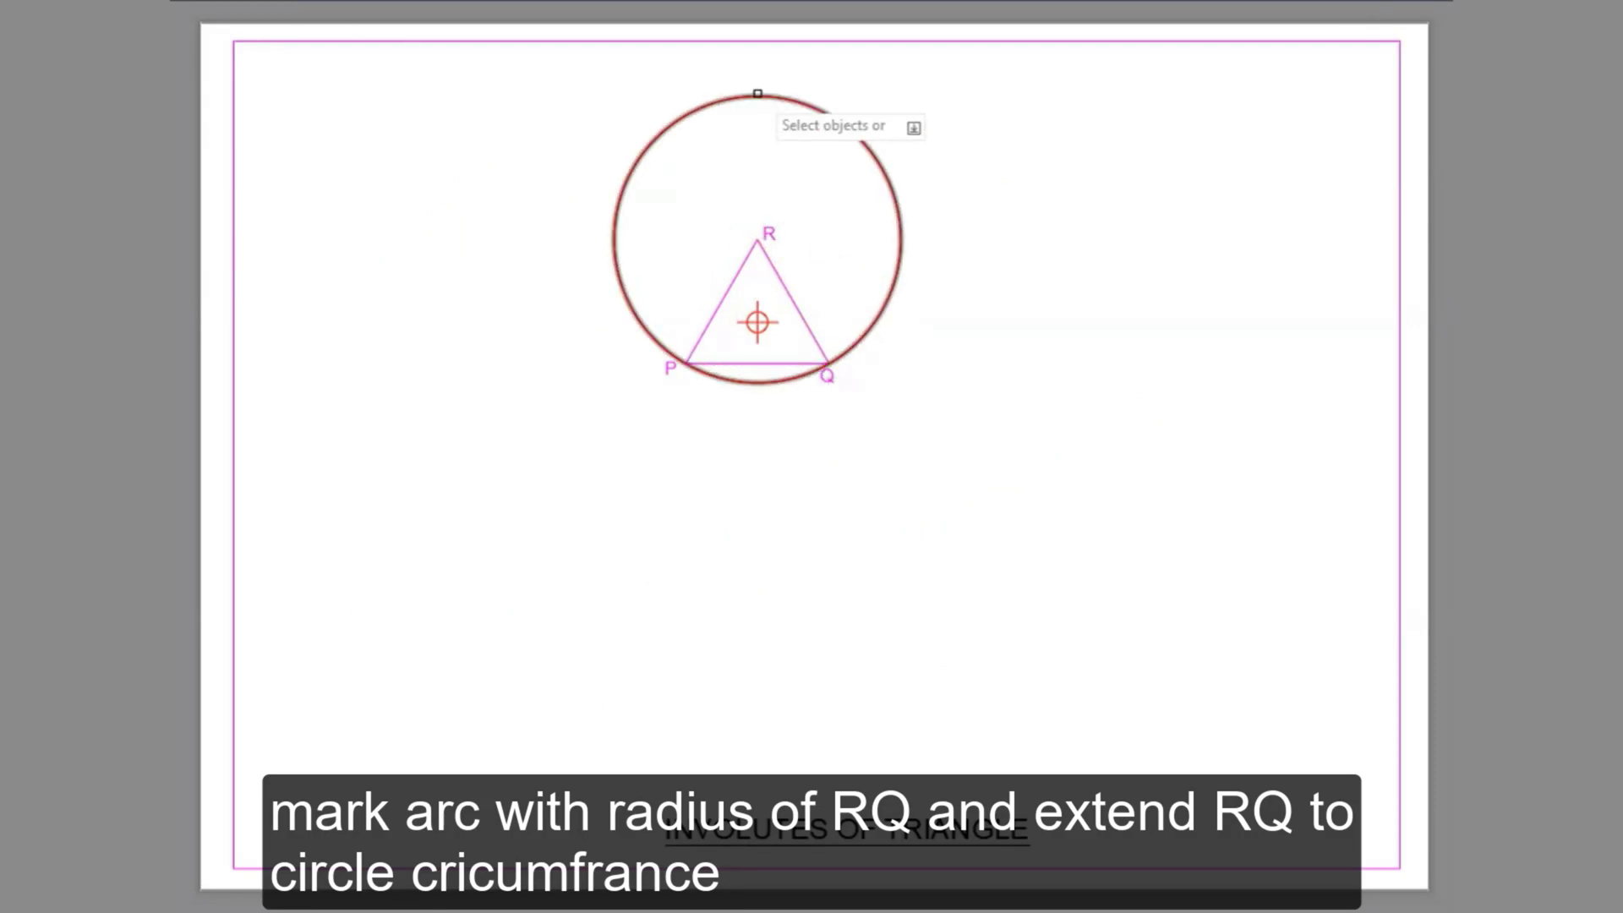
pyautogui.click(758, 95)
pyautogui.press('Return')
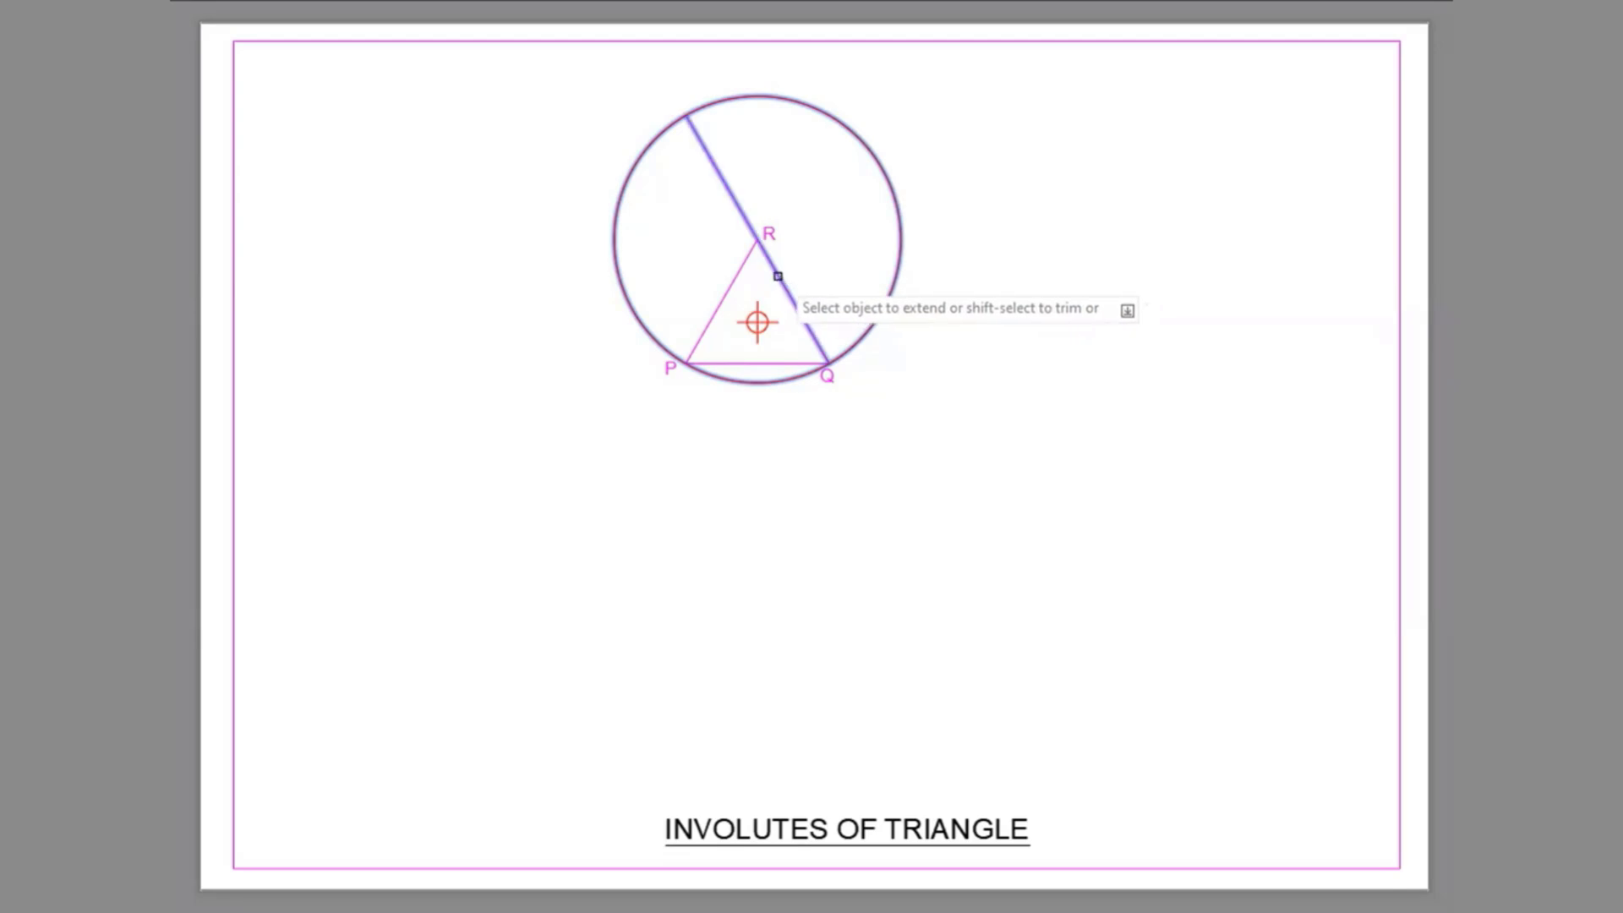
pyautogui.rightClick(793, 127)
pyautogui.click(859, 149)
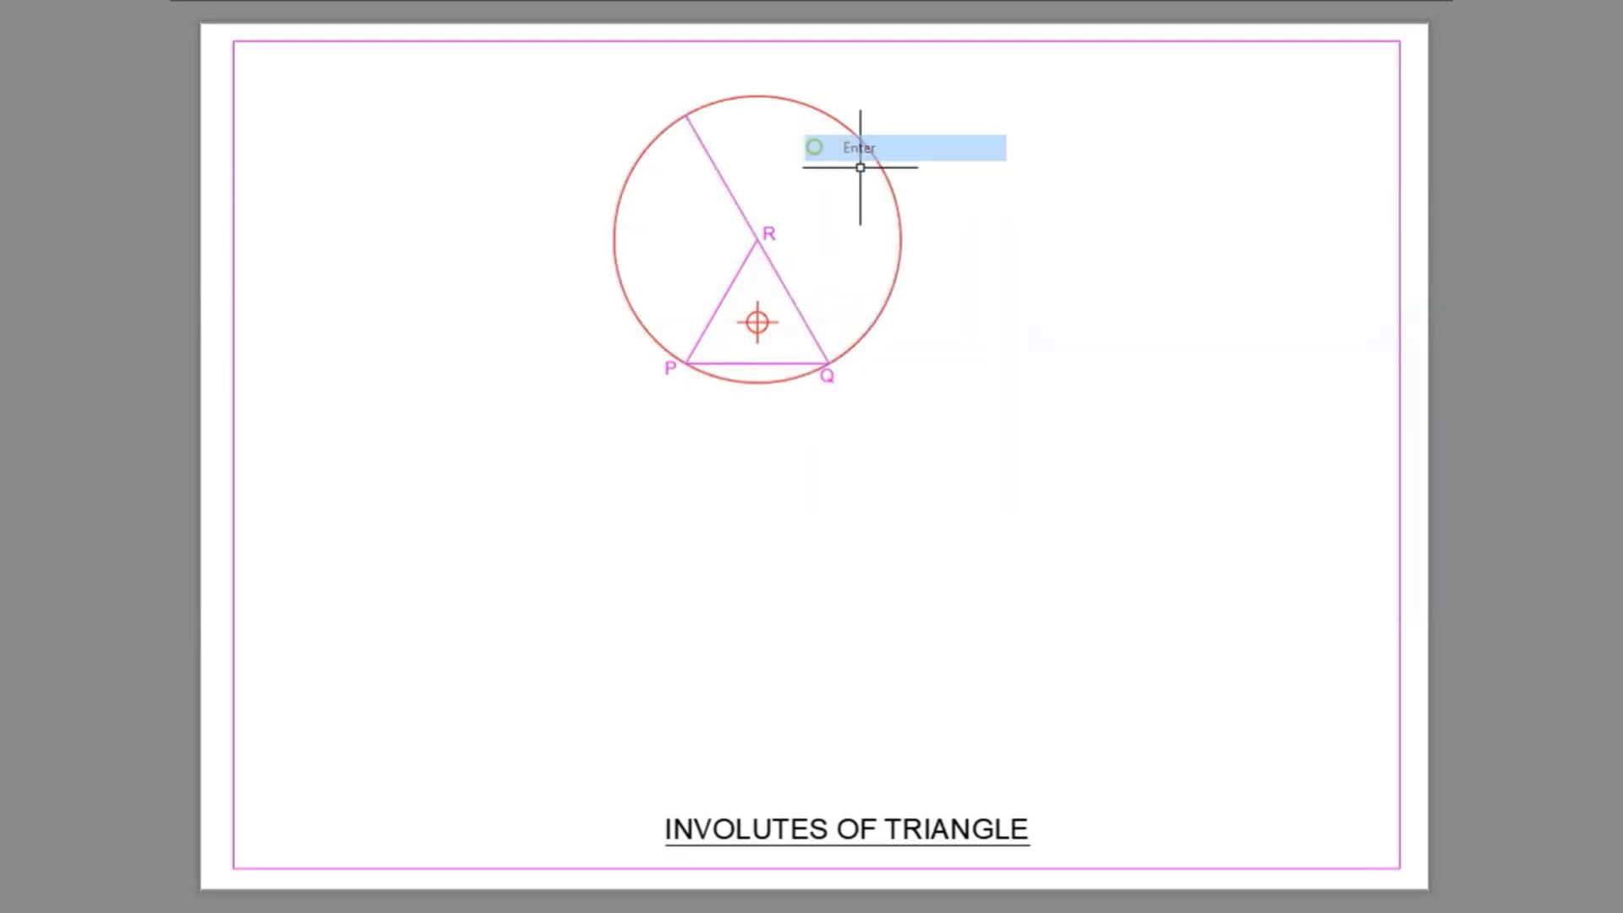
pyautogui.click(887, 173)
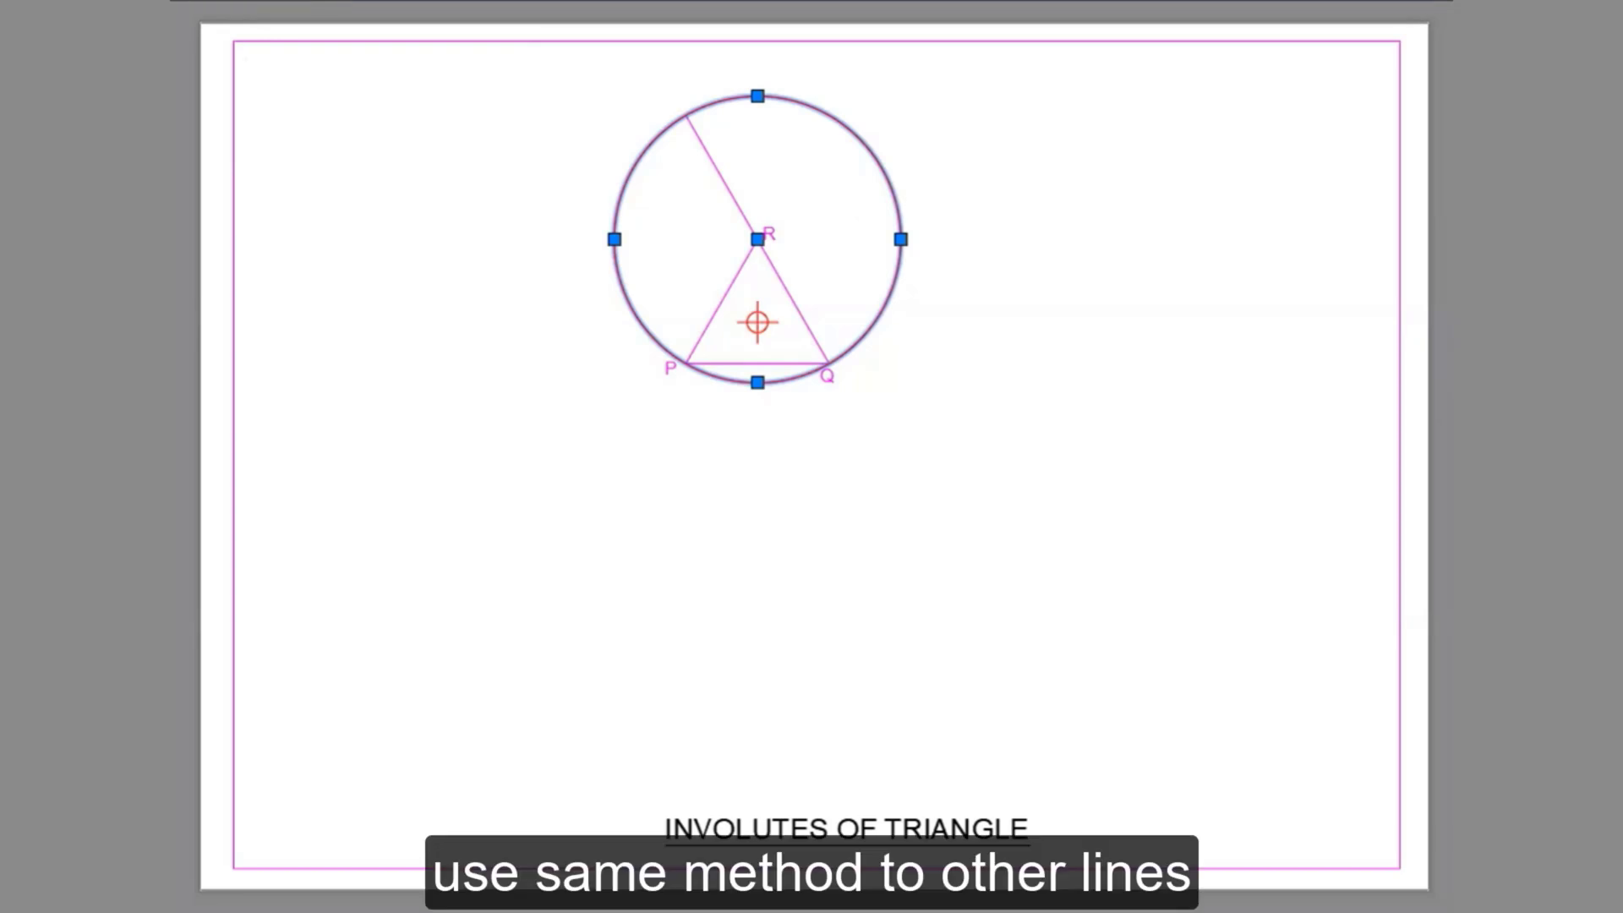
pyautogui.press('Delete')
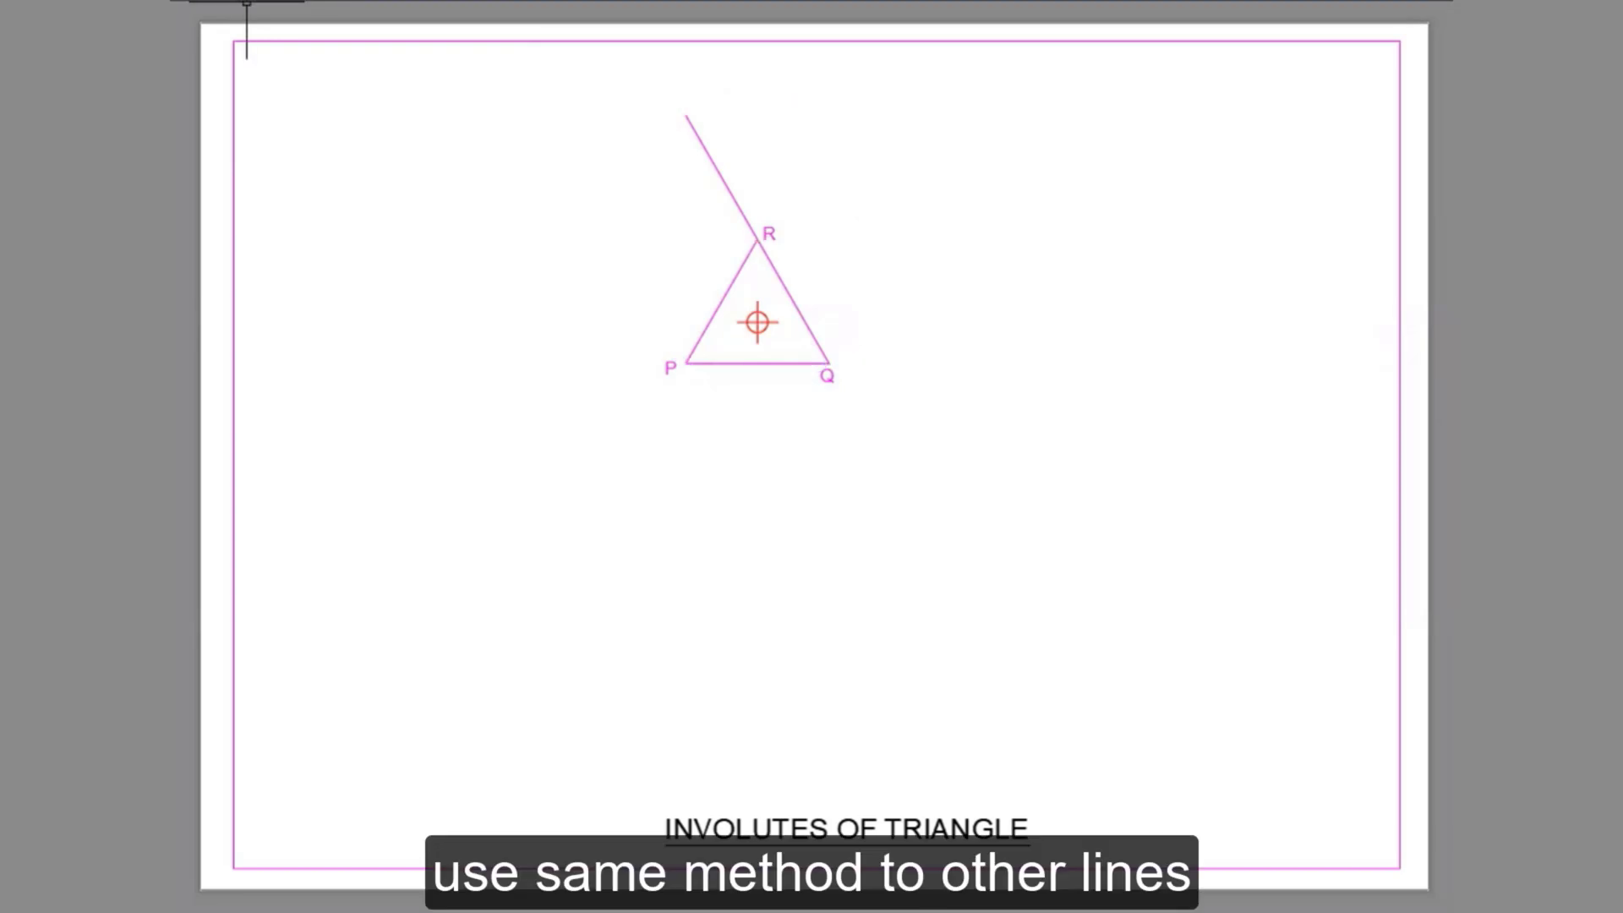